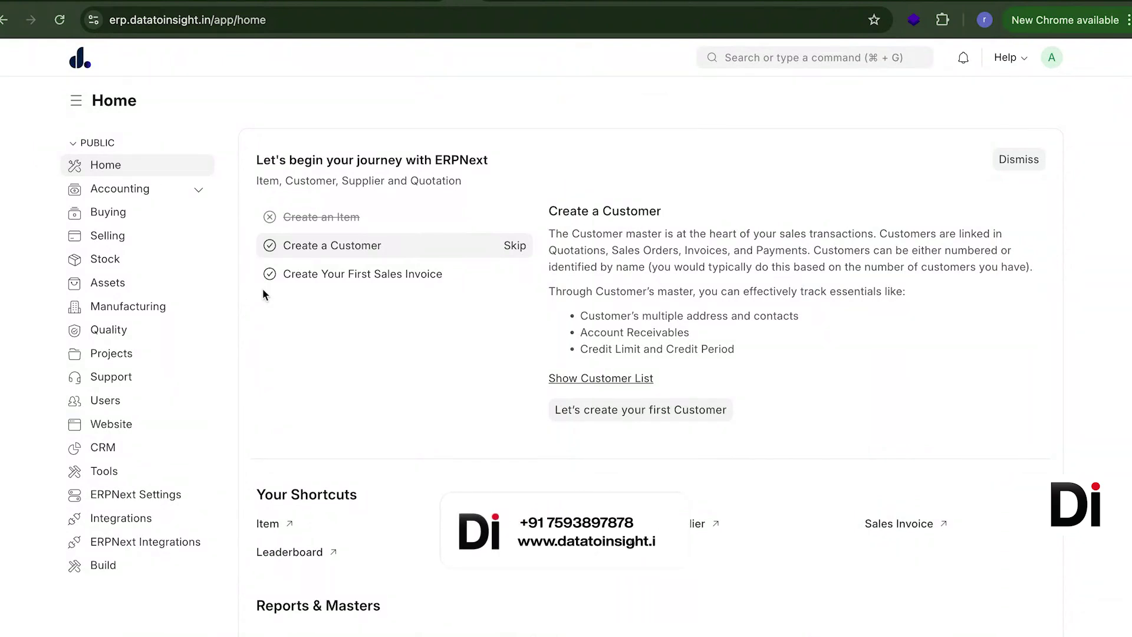
# Step: Find the customer list, start a new customer record and name it HJ Trade
pyautogui.click(774, 57)
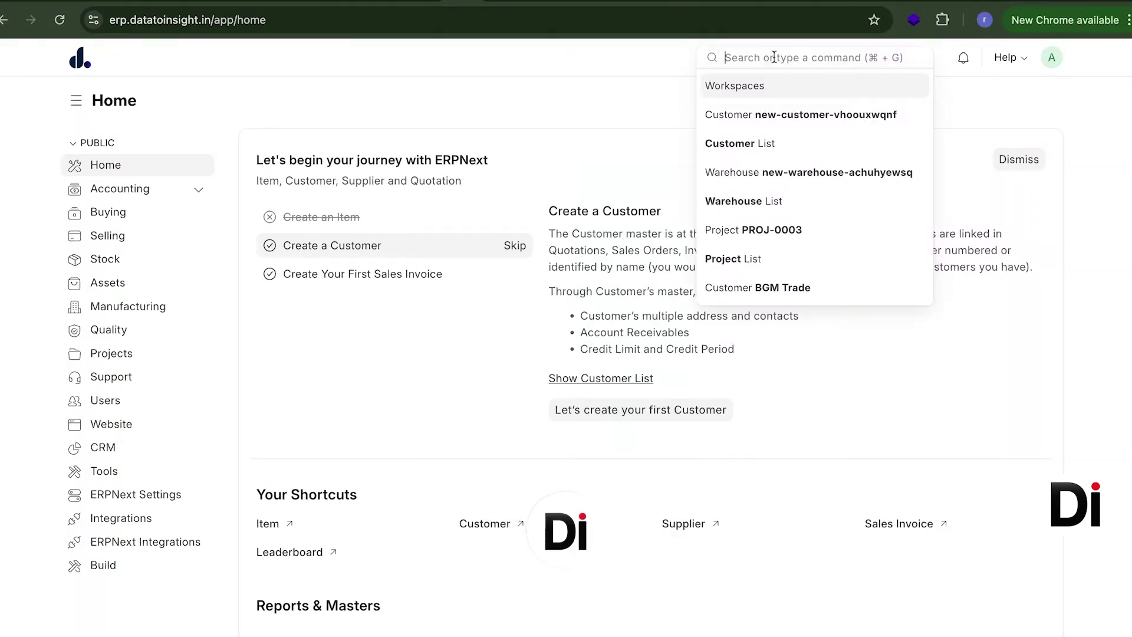
pyautogui.write('custom')
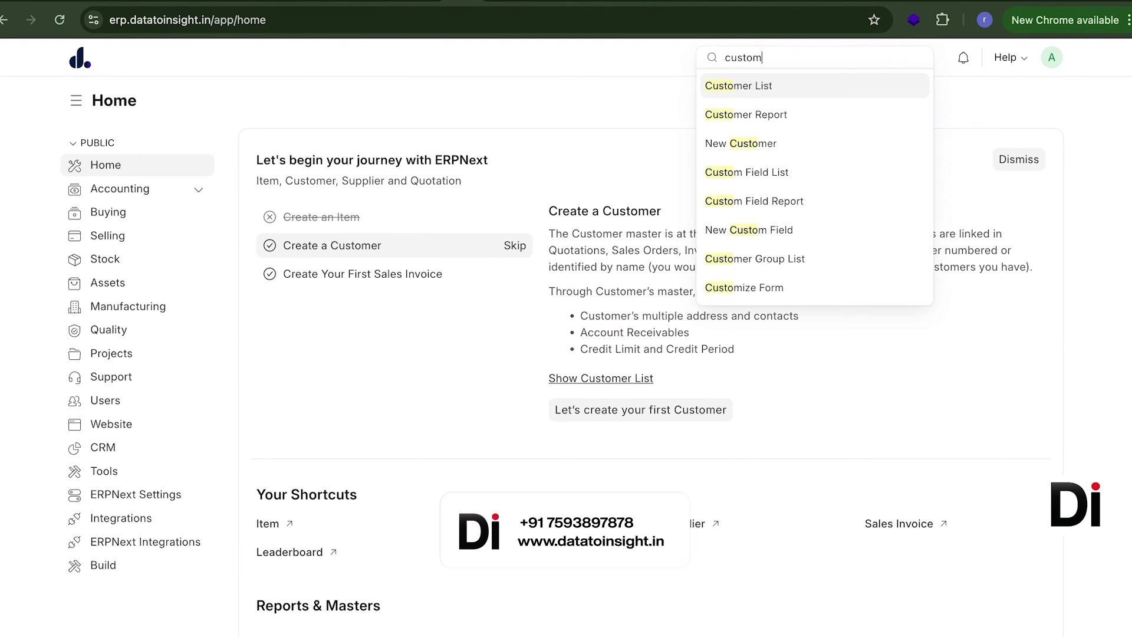
pyautogui.click(754, 84)
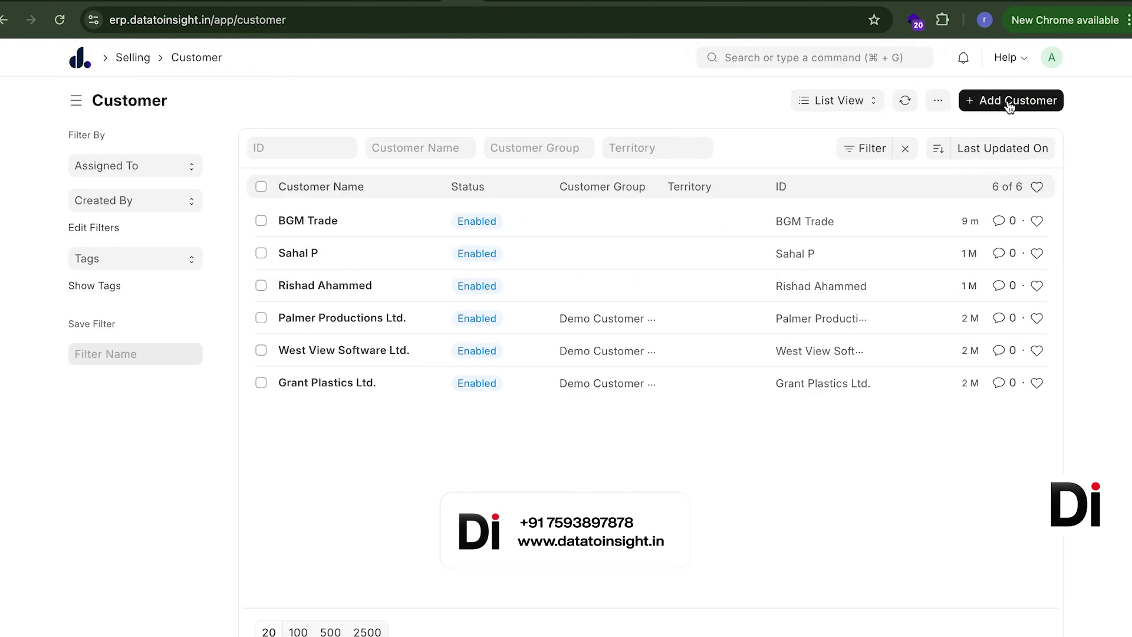
pyautogui.click(1010, 101)
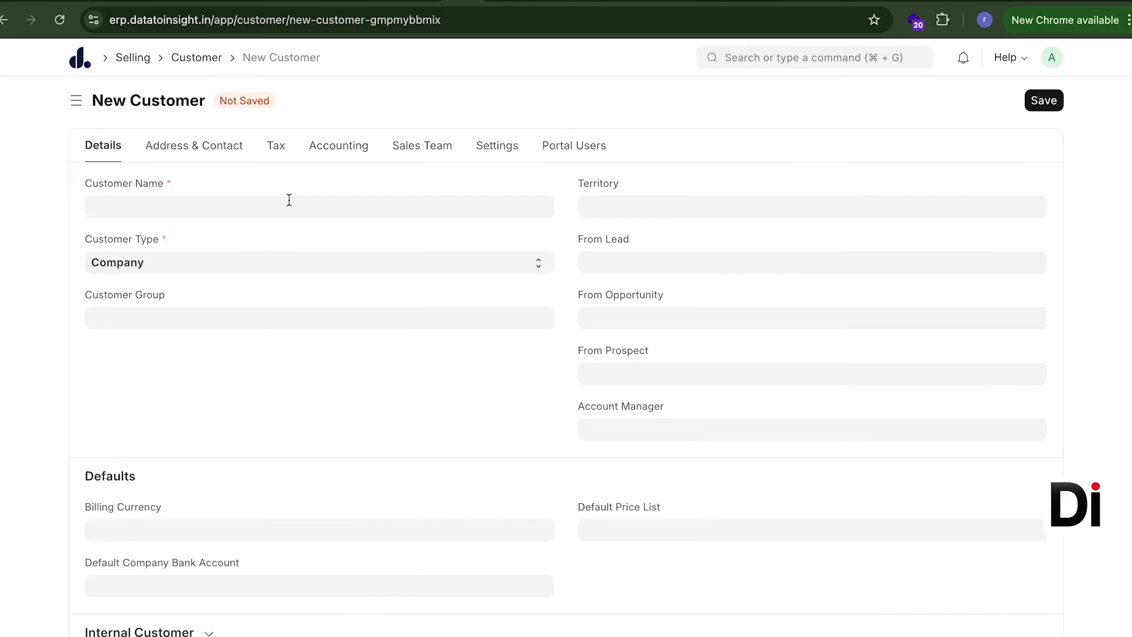
pyautogui.click(289, 200)
pyautogui.write('HJ')
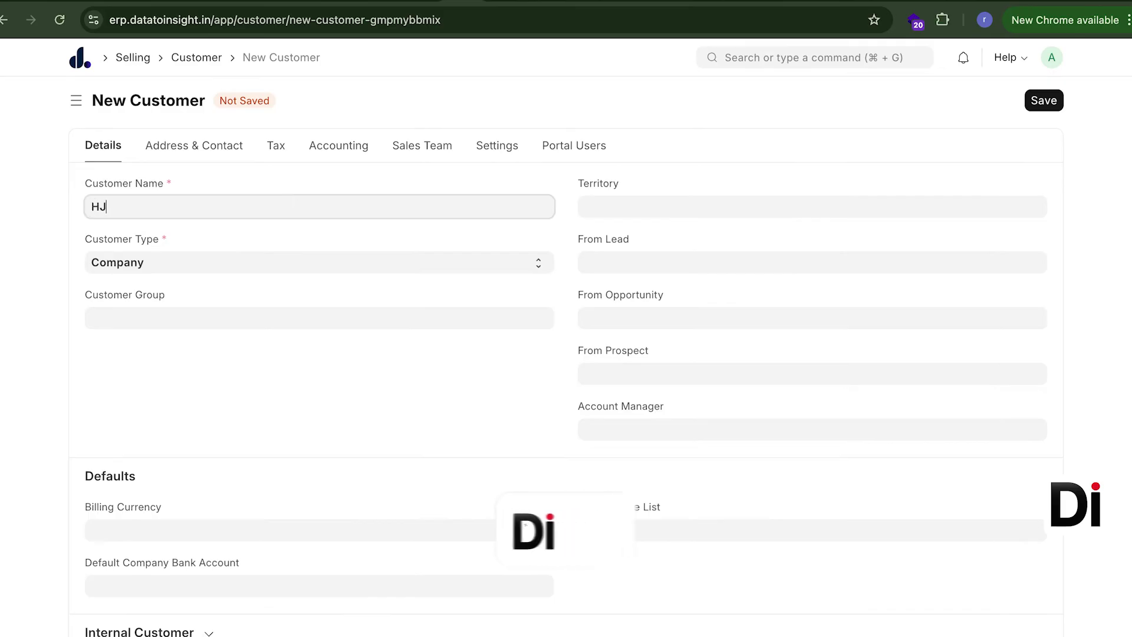
pyautogui.write(' Trade')
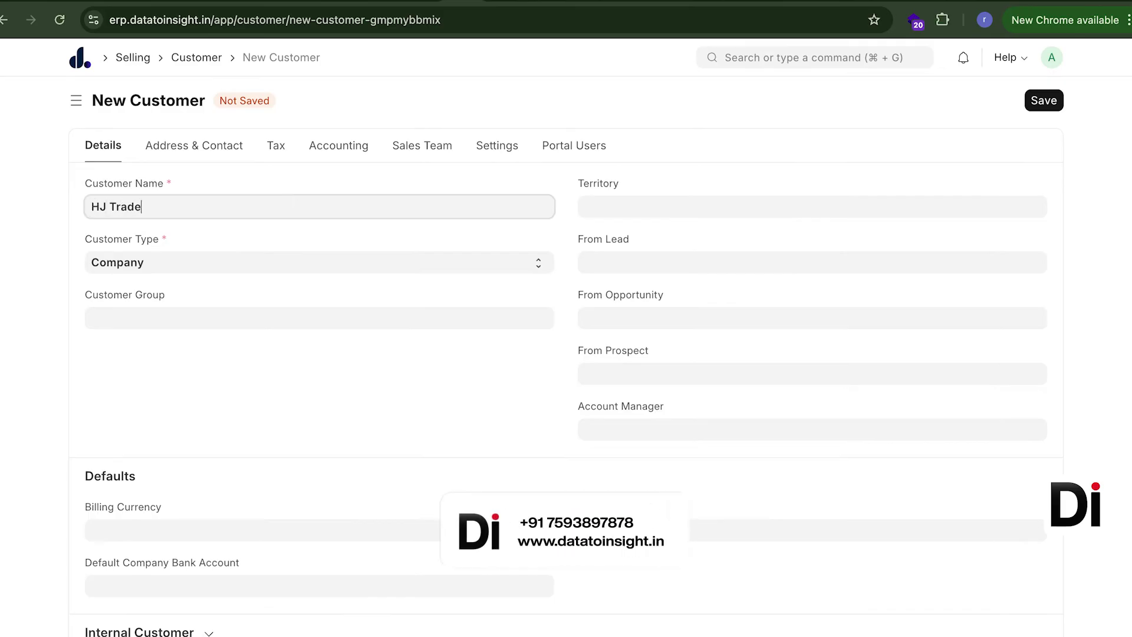
# Step: Set the new customer's default billing currency to INR
pyautogui.scroll(-1, 244, 354)
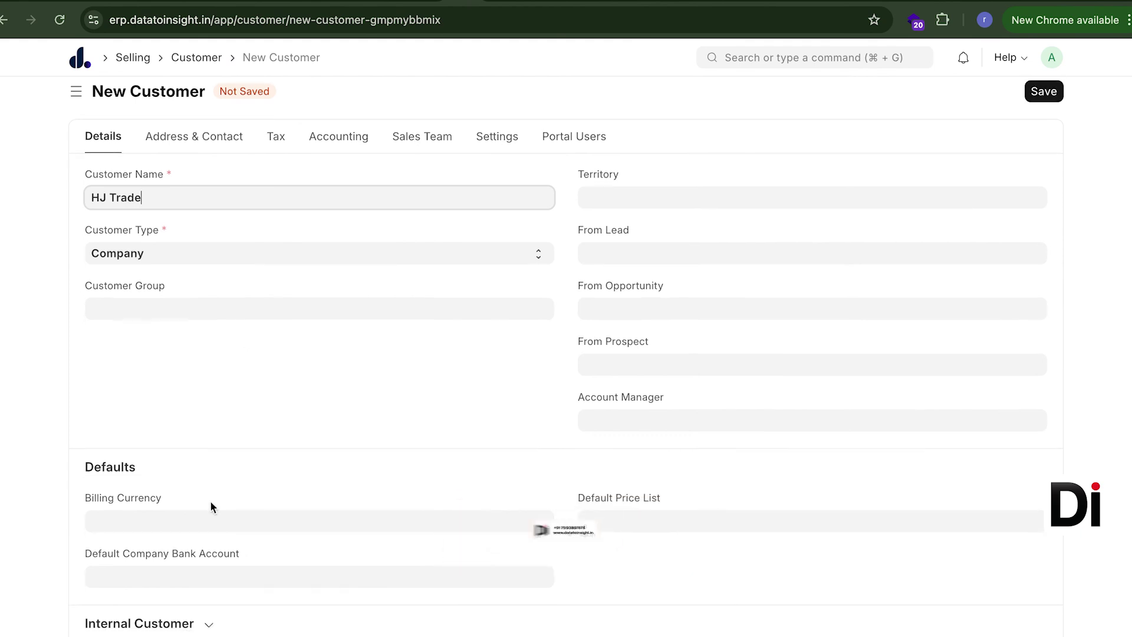
pyautogui.click(209, 518)
pyautogui.write('inr')
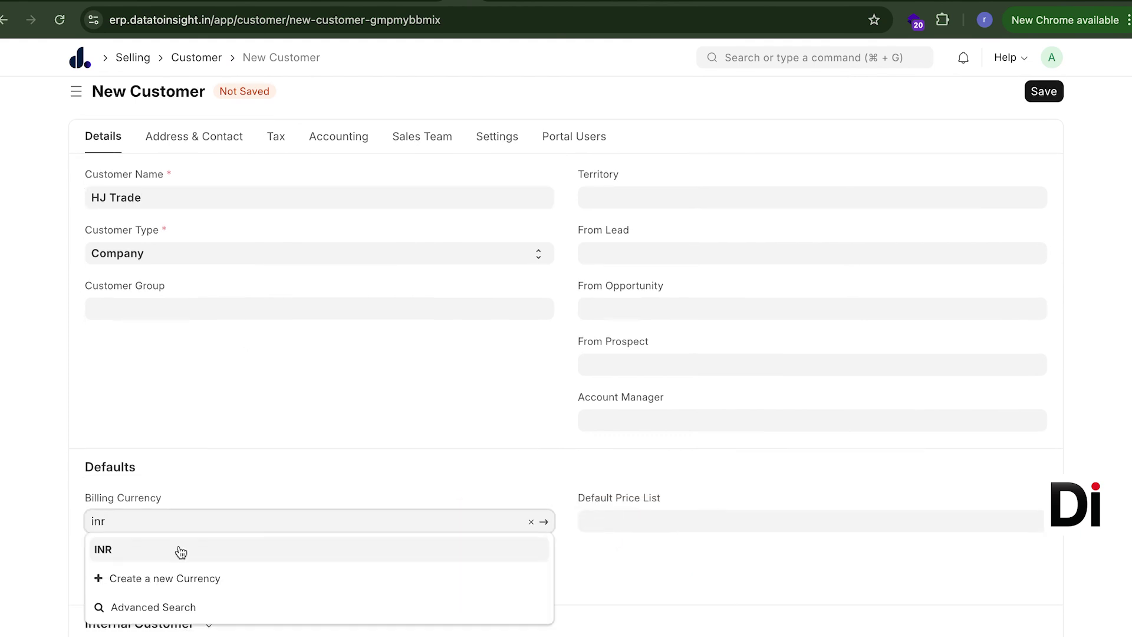
pyautogui.click(181, 552)
# Step: Add a default accounts row for Data to insight (Demo) with the account Debtors - DID, and save the customer
pyautogui.click(327, 138)
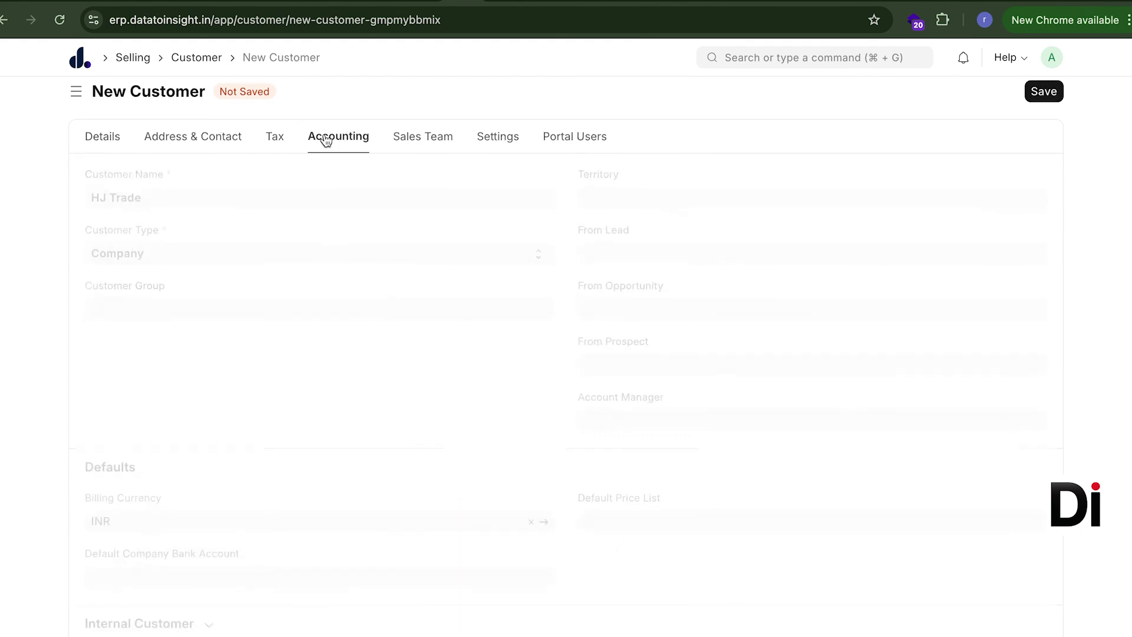
pyautogui.scroll(-1, 130, 554)
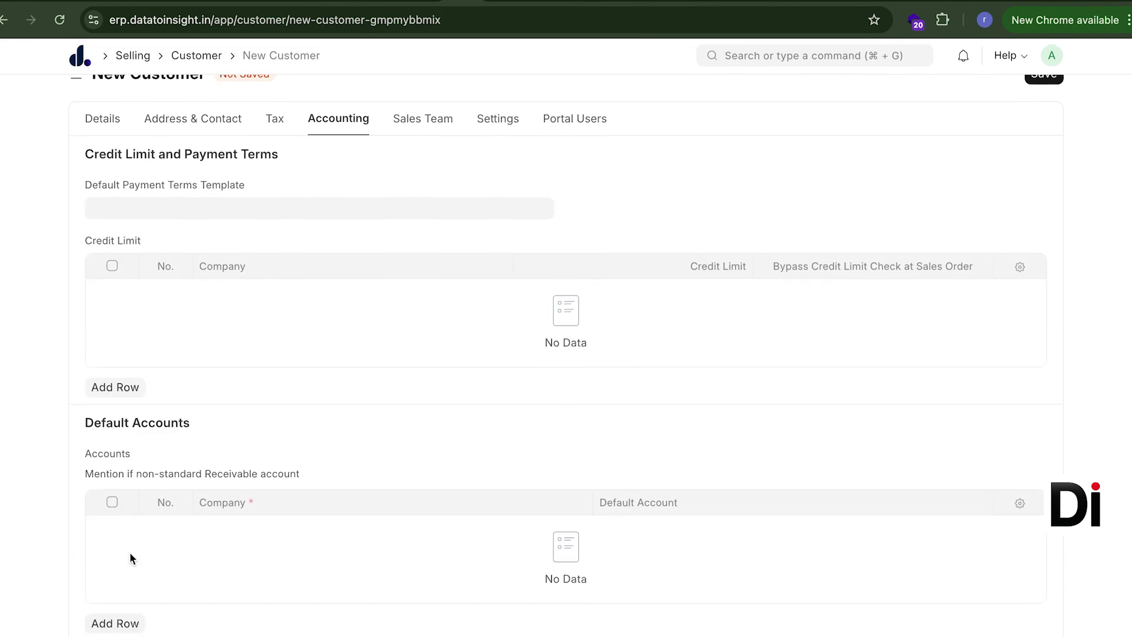
pyautogui.click(130, 553)
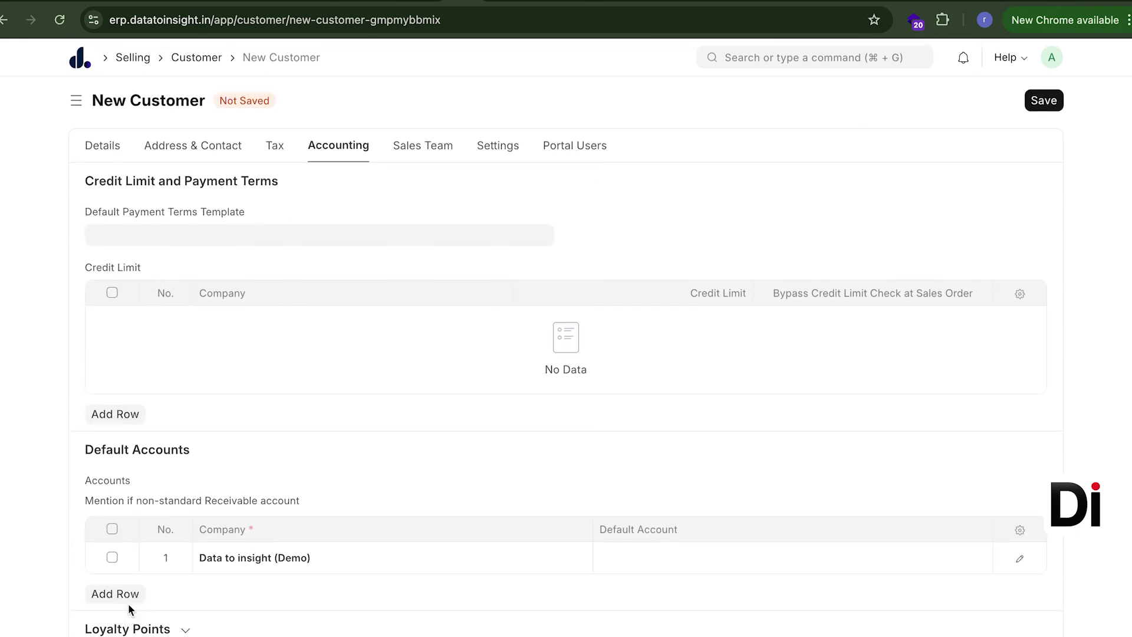
pyautogui.click(722, 546)
pyautogui.click(672, 597)
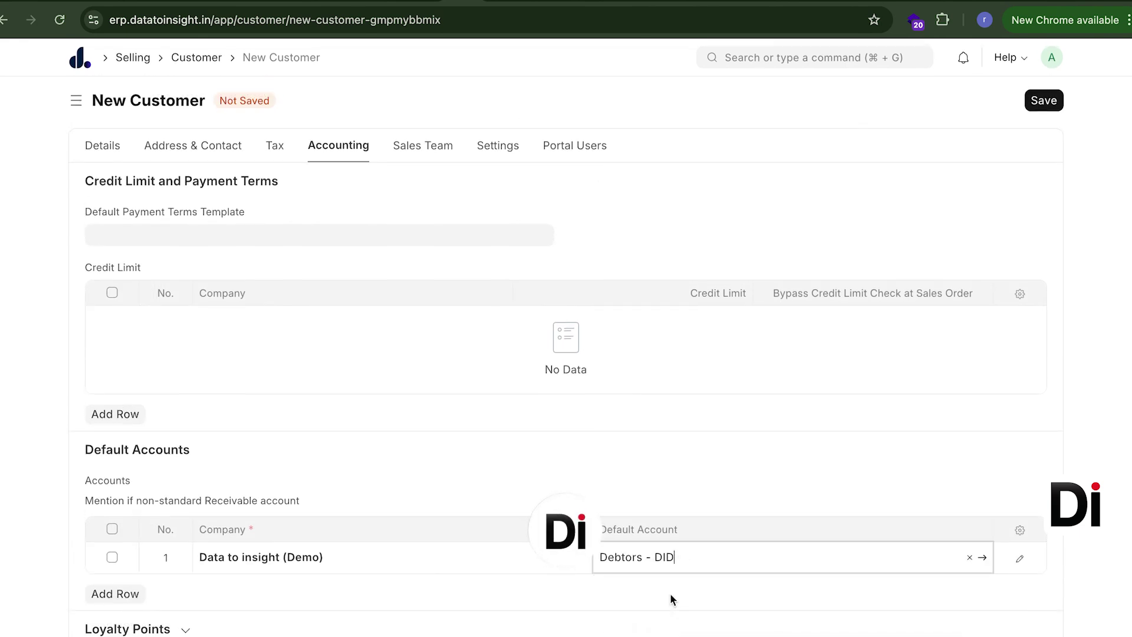
pyautogui.click(189, 144)
pyautogui.click(92, 152)
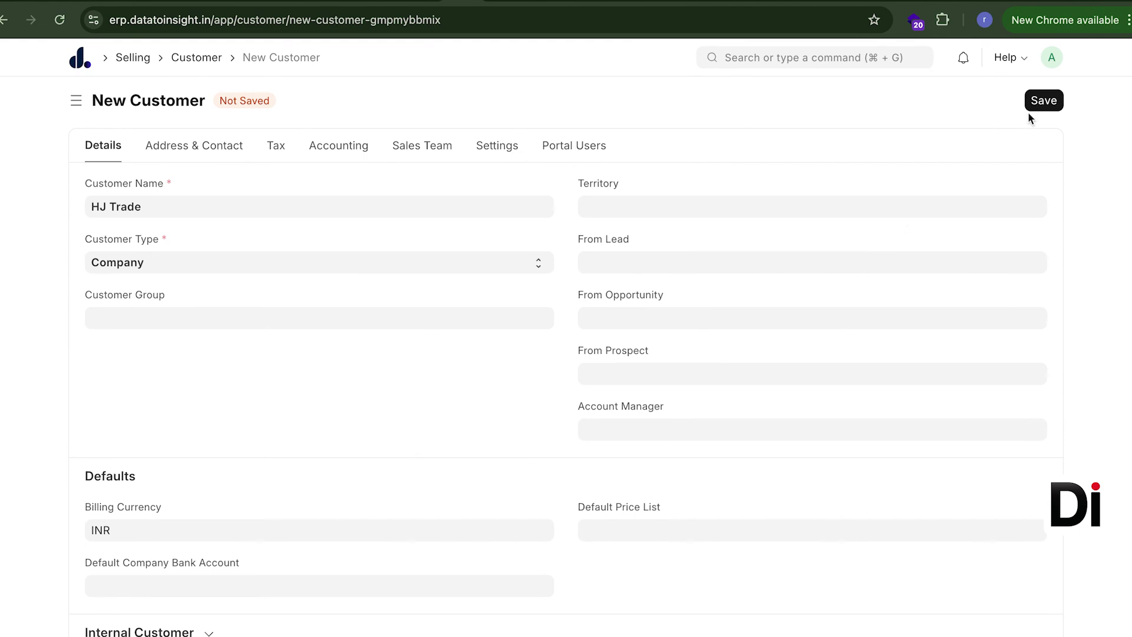
pyautogui.click(1043, 101)
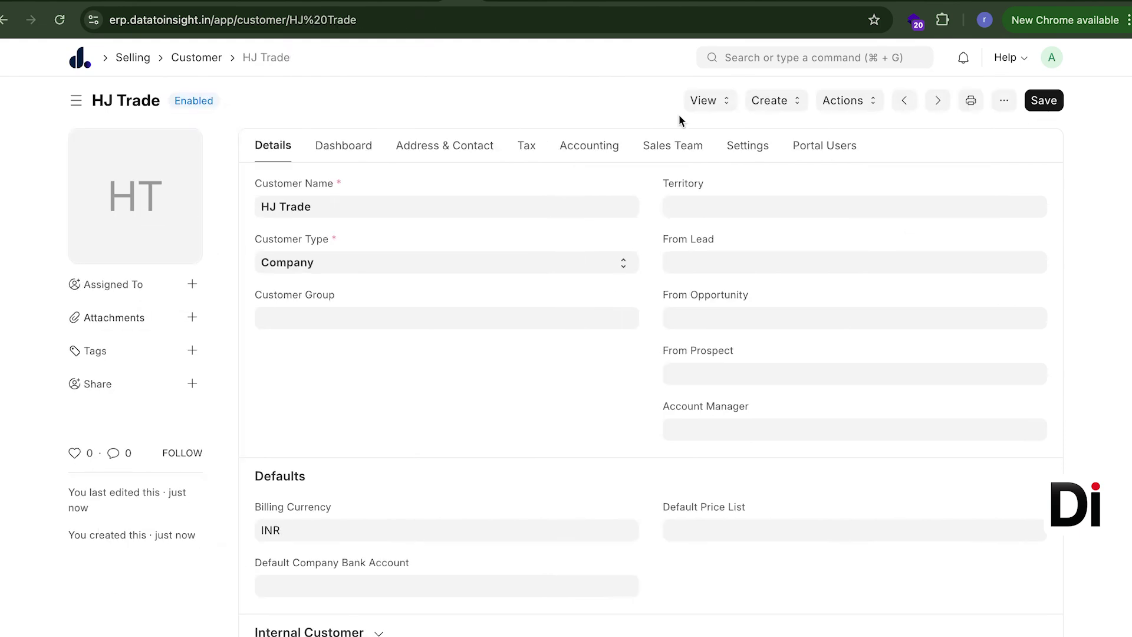
# Step: Find the project list and start a new project
pyautogui.press('super+g')
pyautogui.write('proj')
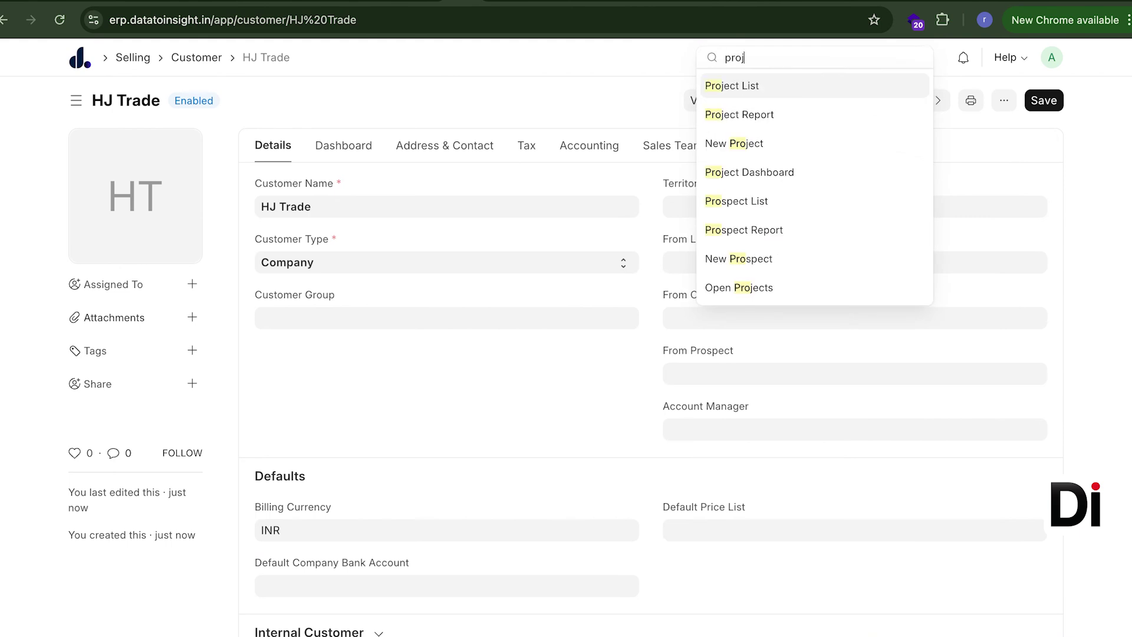
pyautogui.write('e')
pyautogui.click(803, 89)
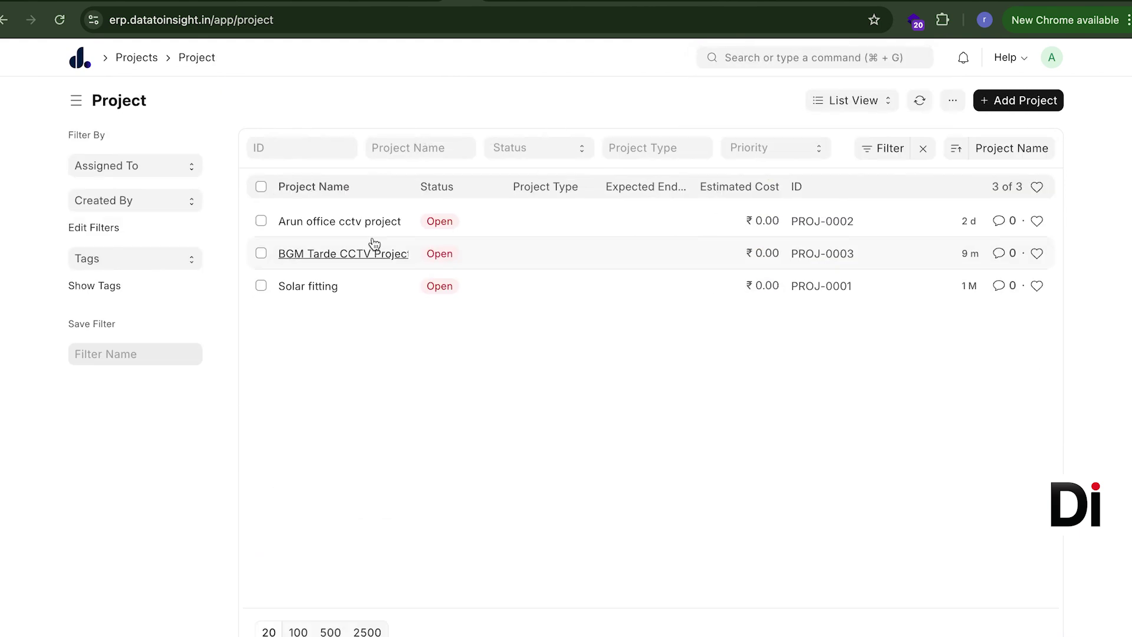
pyautogui.click(1004, 101)
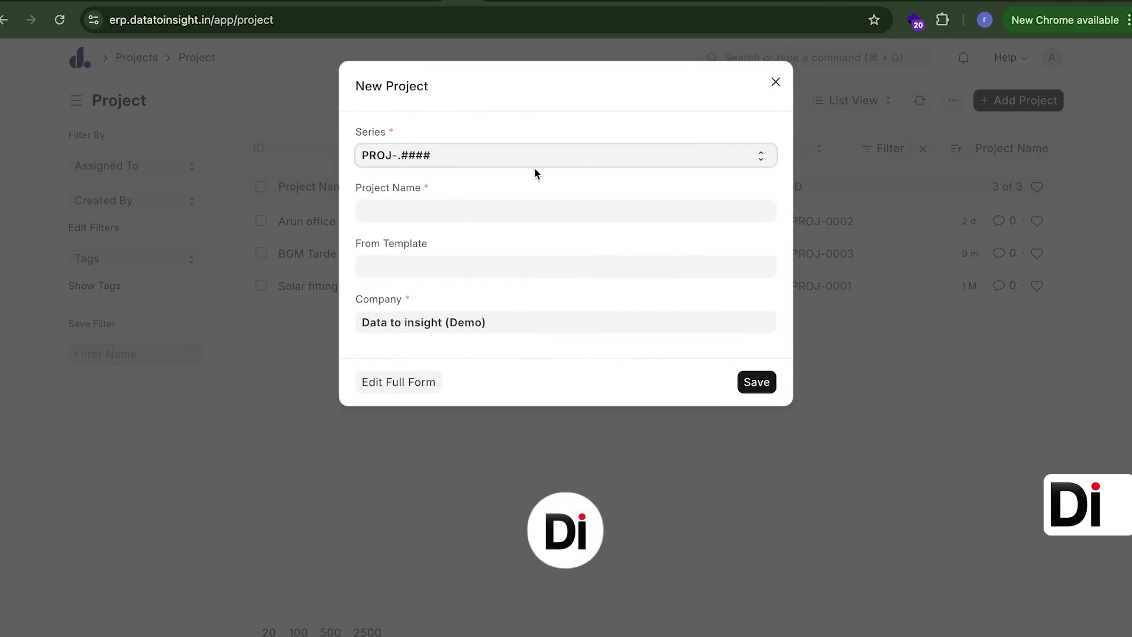
# Step: Name the project HJ Traders CTV Project, select the name for reuse, and save the project
pyautogui.press('Tab')
pyautogui.write('HJ T')
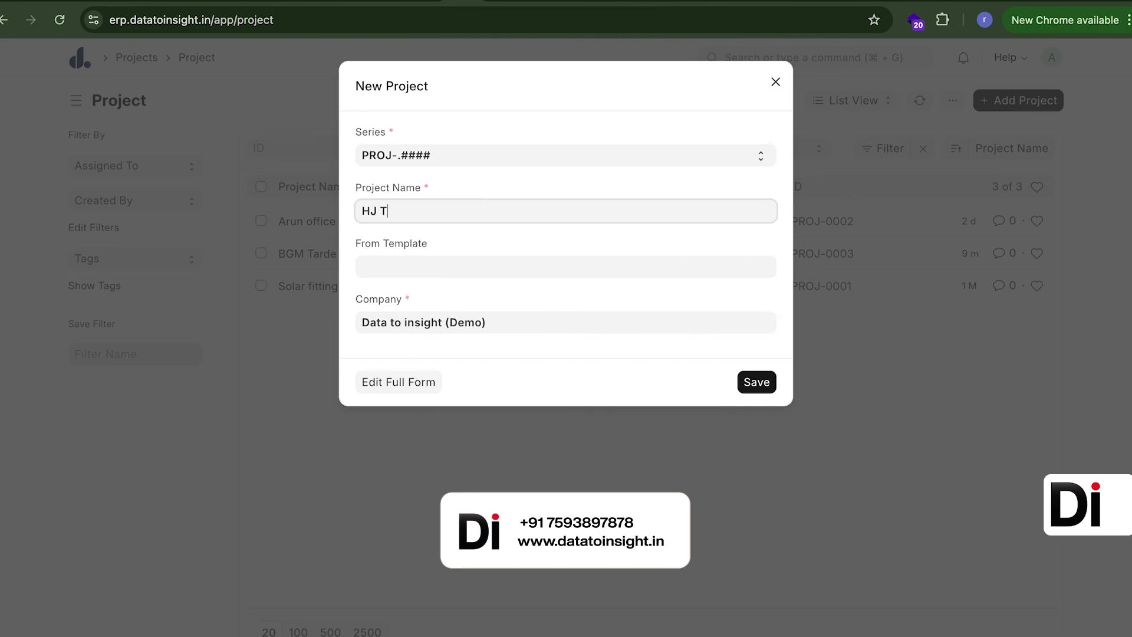
pyautogui.write('raders CTV Pro')
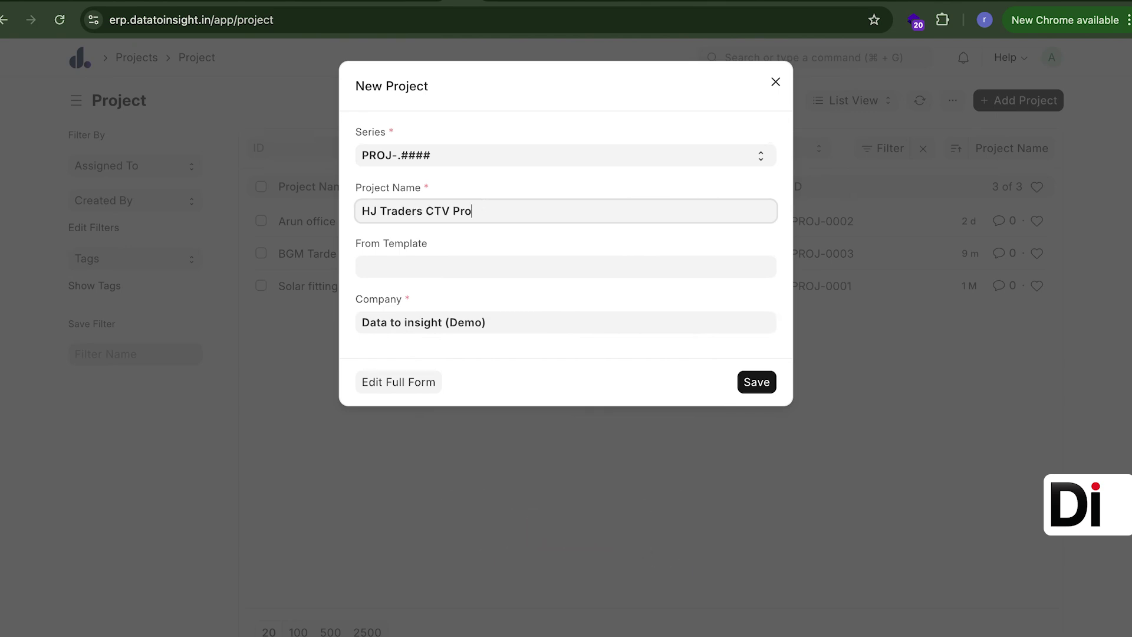
pyautogui.write('ject')
pyautogui.press('super+a')
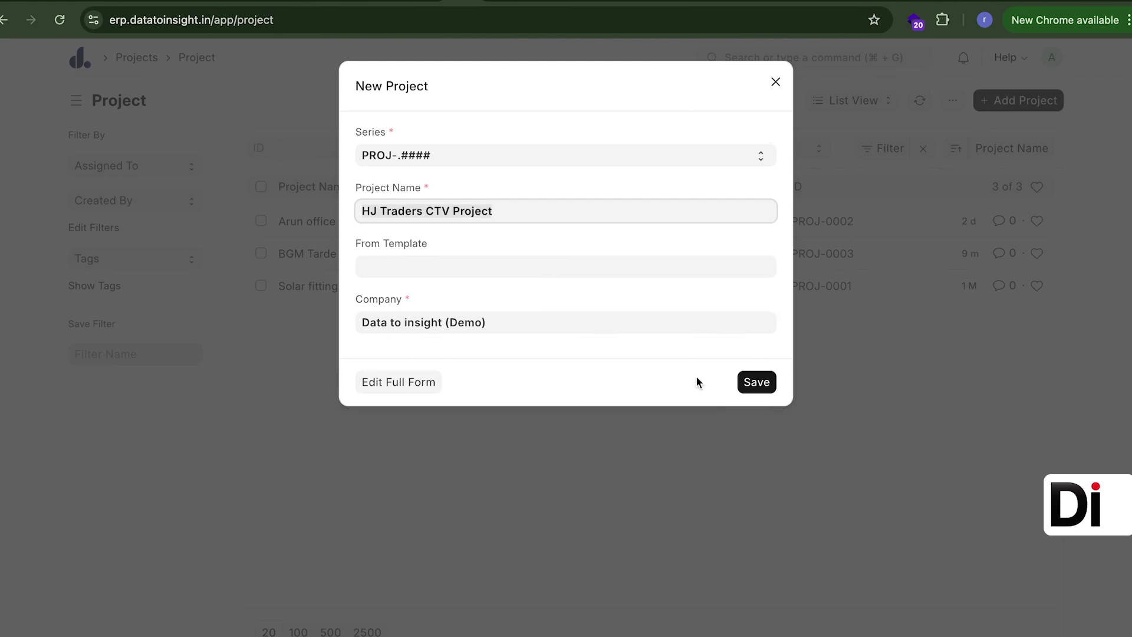
pyautogui.click(754, 381)
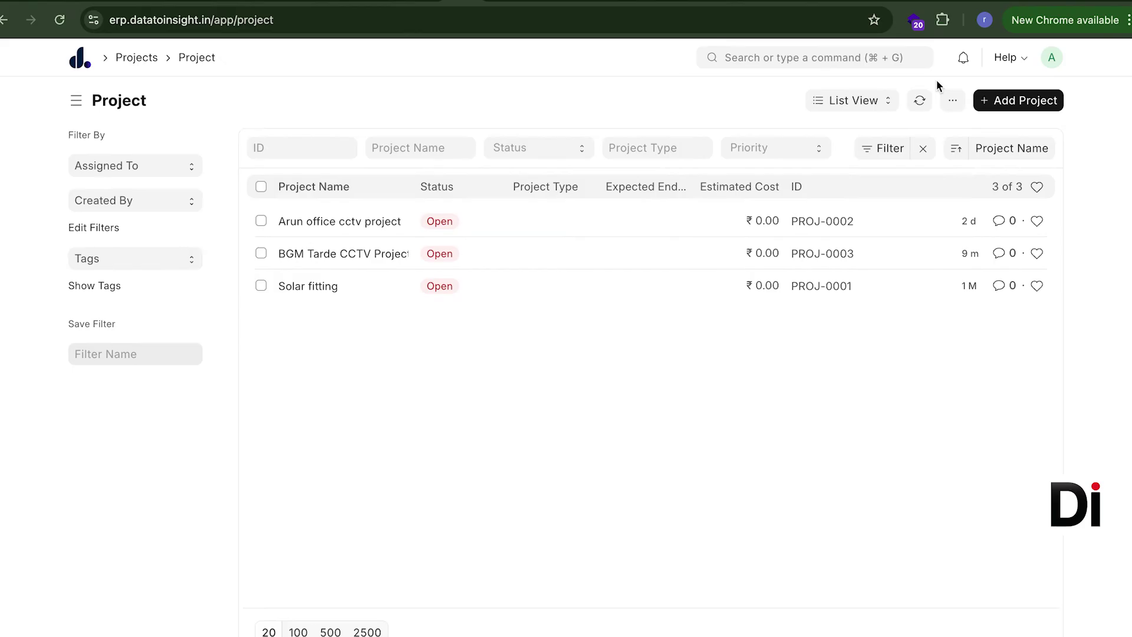
# Step: Find the warehouse list, start a new warehouse and name it HJ Traders CTV Project
pyautogui.click(810, 59)
pyautogui.write('wa')
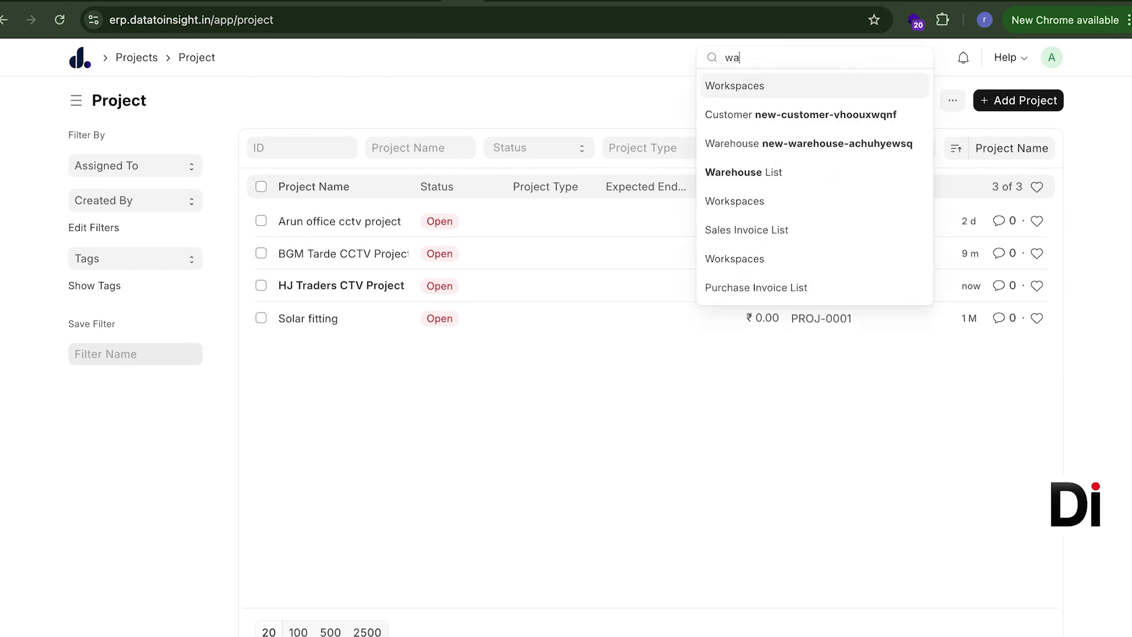
pyautogui.write('rehou')
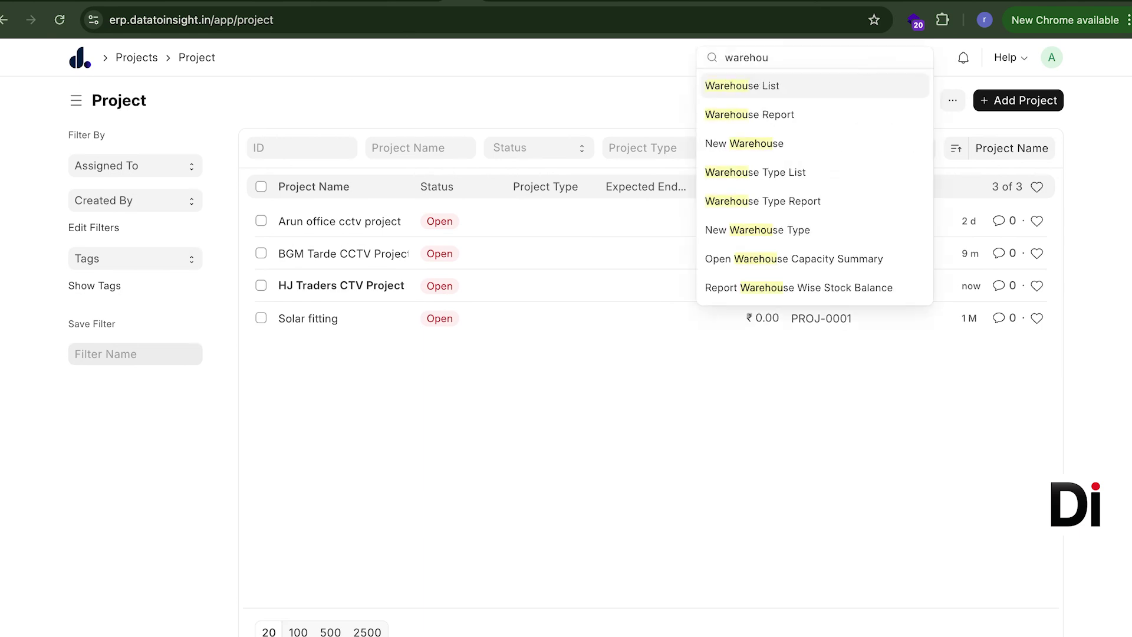
pyautogui.click(800, 86)
pyautogui.click(992, 100)
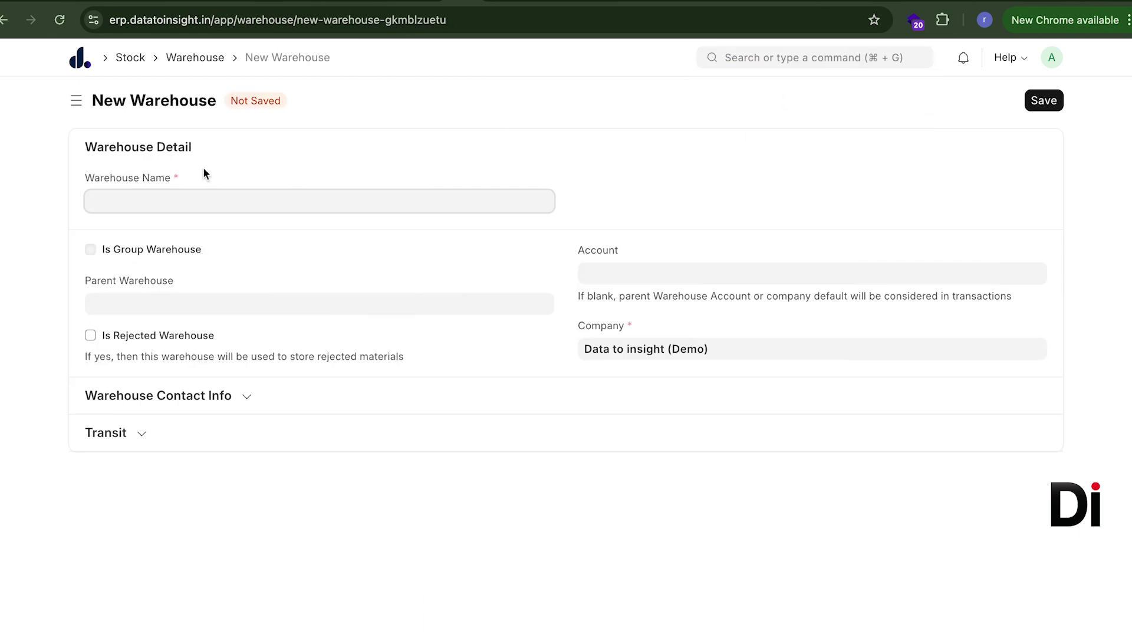
pyautogui.click(197, 201)
pyautogui.write('HJ Traders CTV Project')
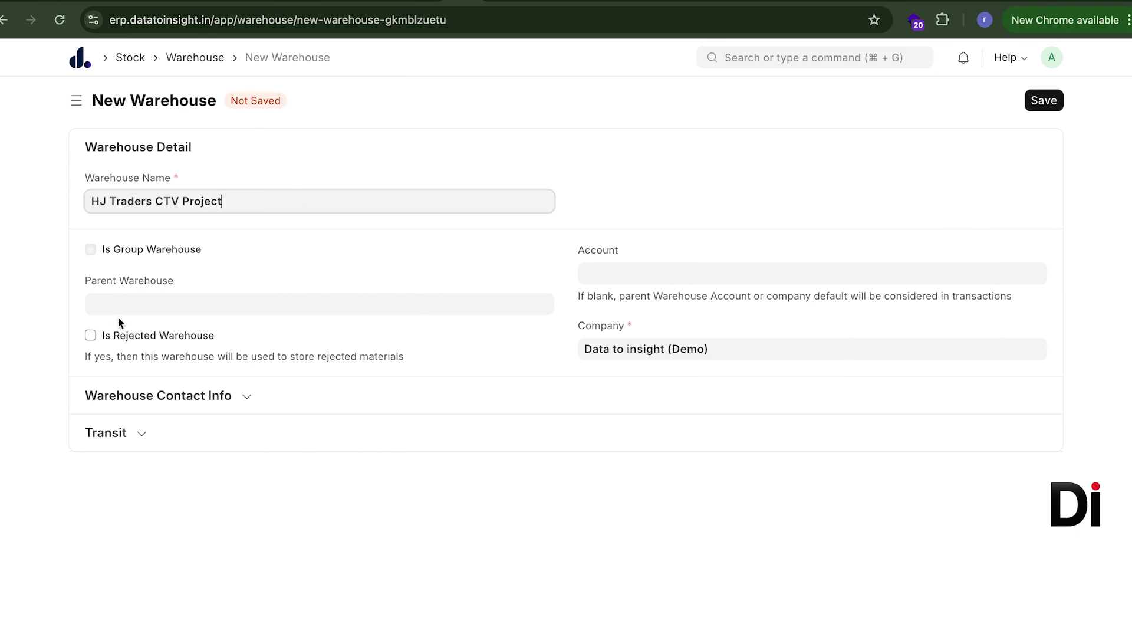
# Step: Set the parent warehouse to Project Site - DID and save the new warehouse
pyautogui.click(134, 295)
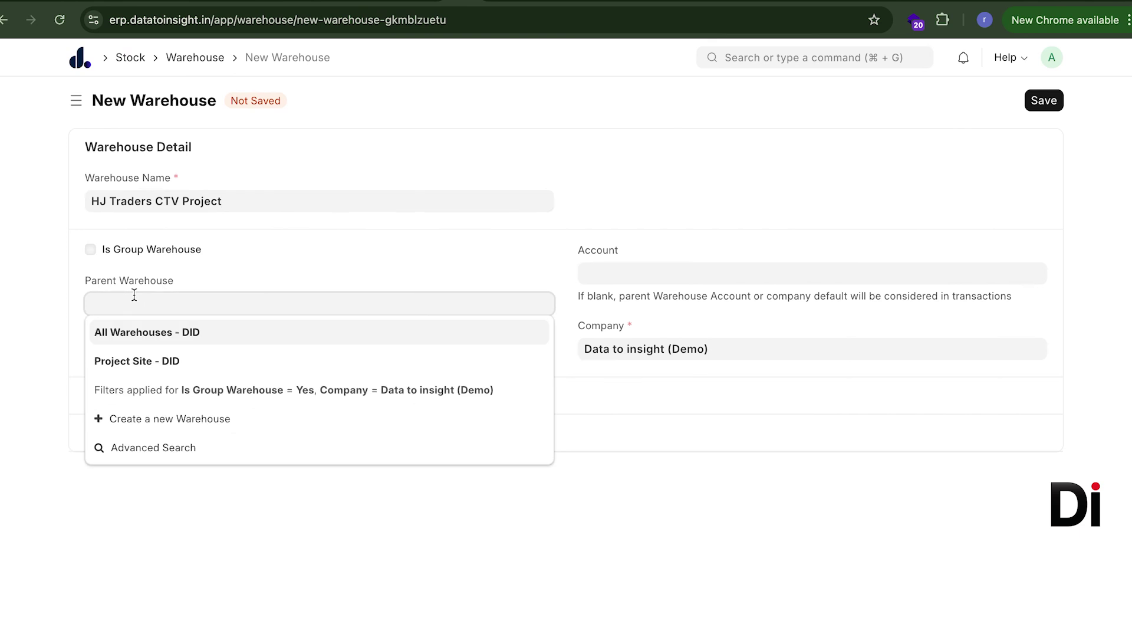
pyautogui.click(152, 362)
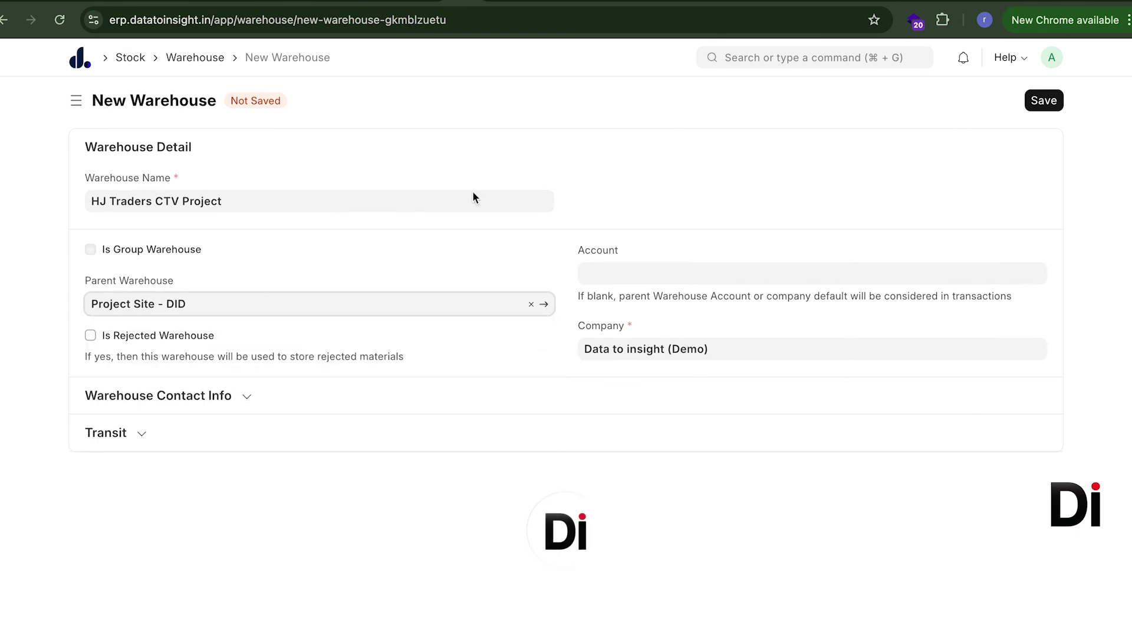
pyautogui.click(1041, 100)
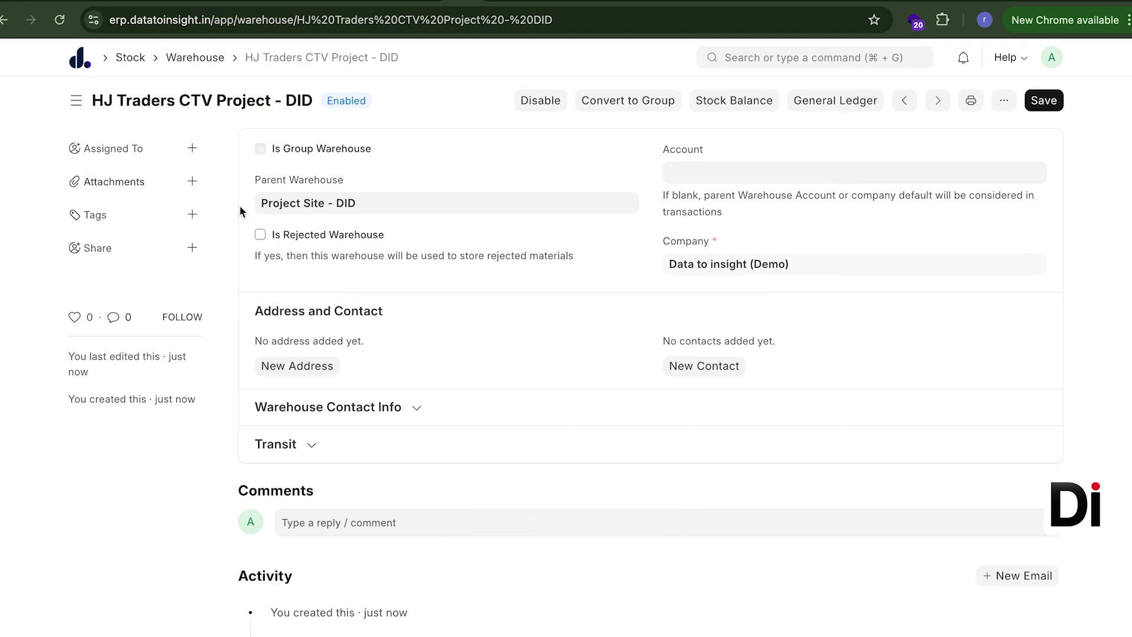
# Step: Find the stock entry list and start a new stock entry of type Material Transfer
pyautogui.click(736, 58)
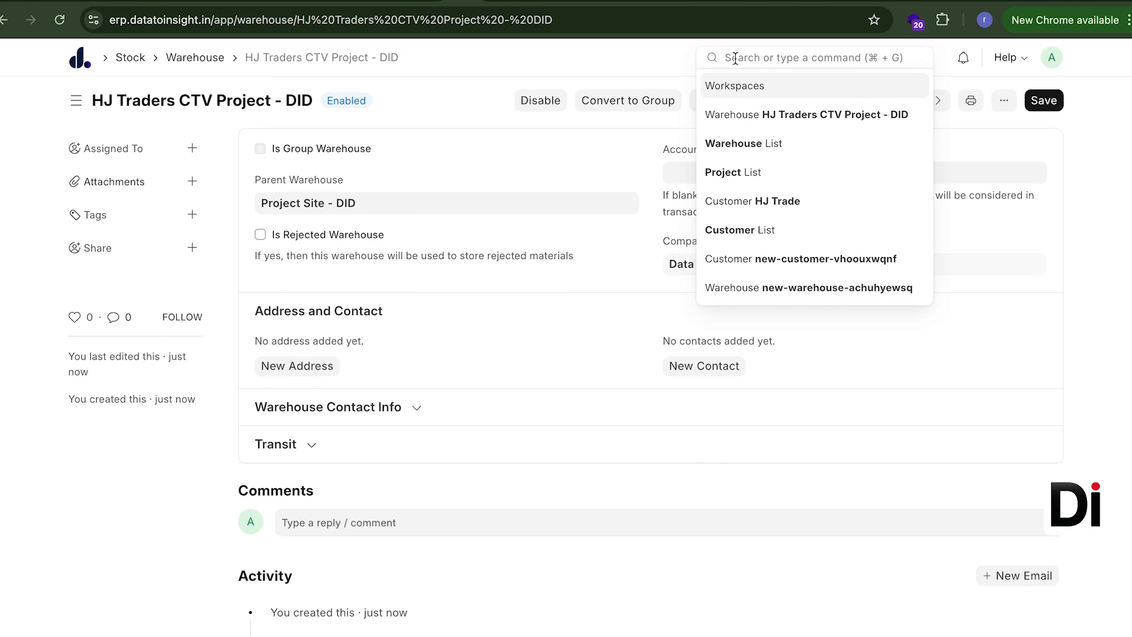
pyautogui.write('stock')
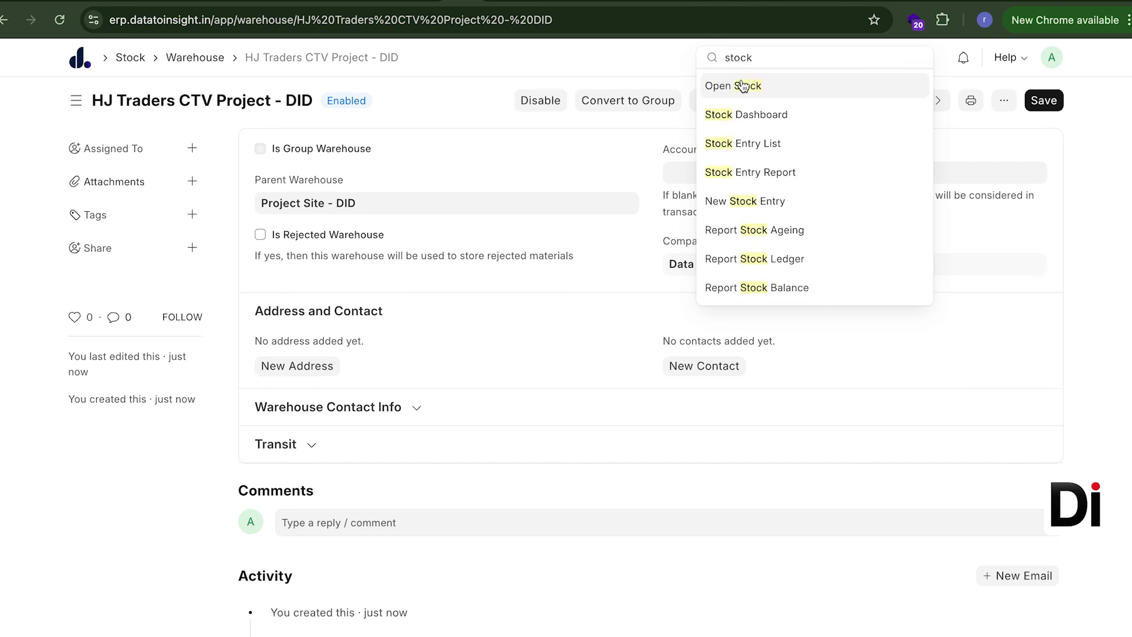
pyautogui.click(749, 137)
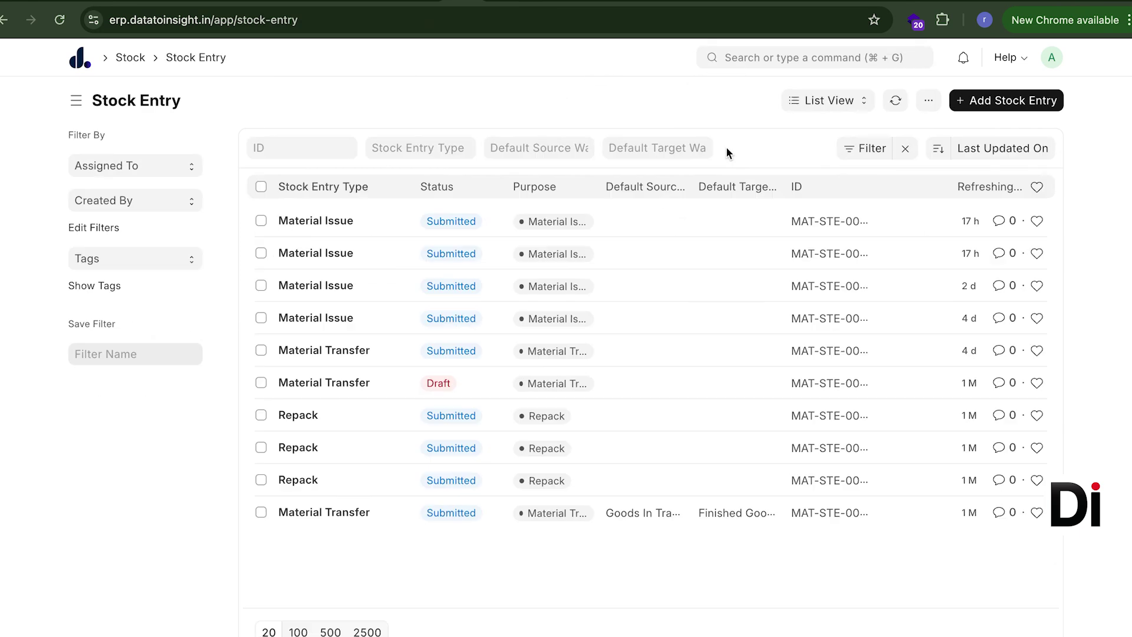
pyautogui.click(970, 100)
pyautogui.click(201, 253)
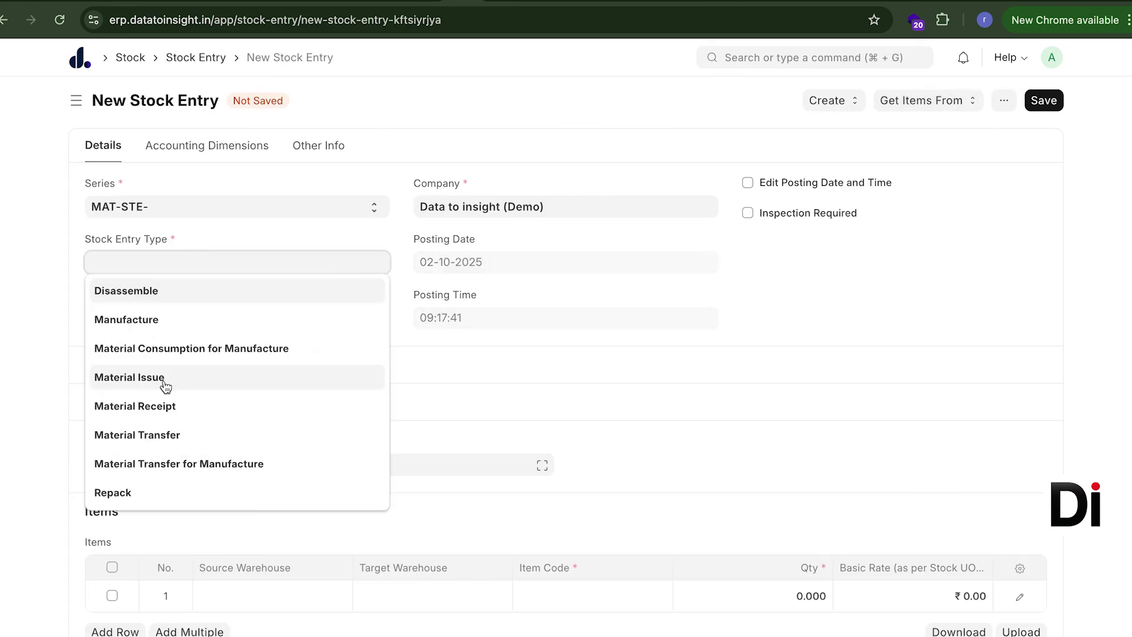
pyautogui.click(161, 433)
# Step: In the first item row, set the source warehouse to Stores - DID and the target warehouse to HJ Traders CTV Project - DID
pyautogui.scroll(-1, 288, 543)
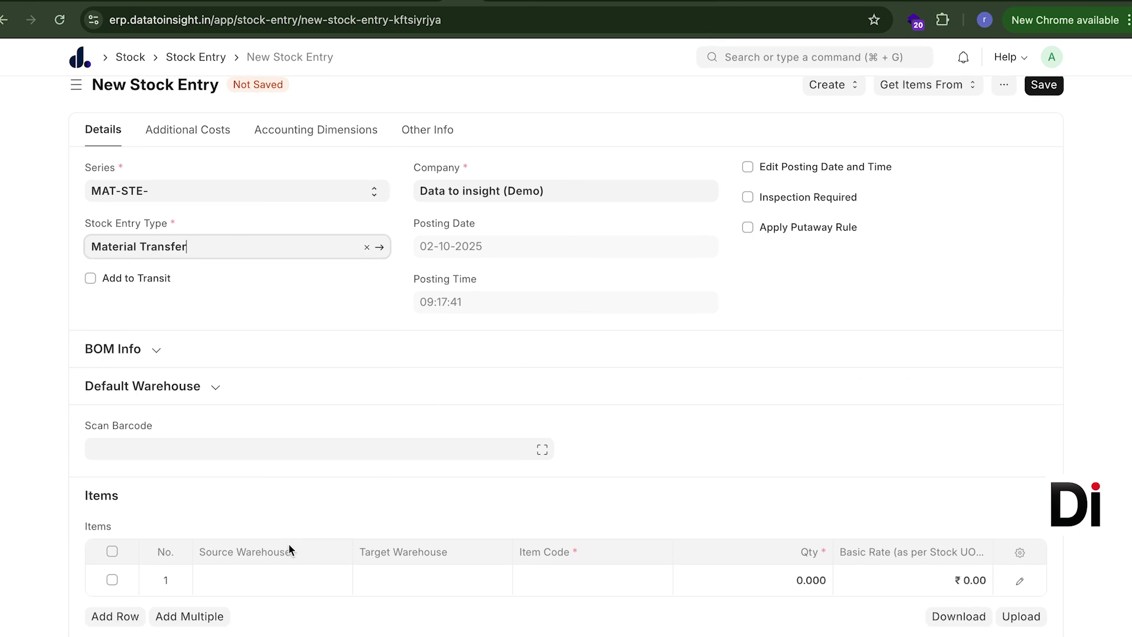
pyautogui.click(274, 582)
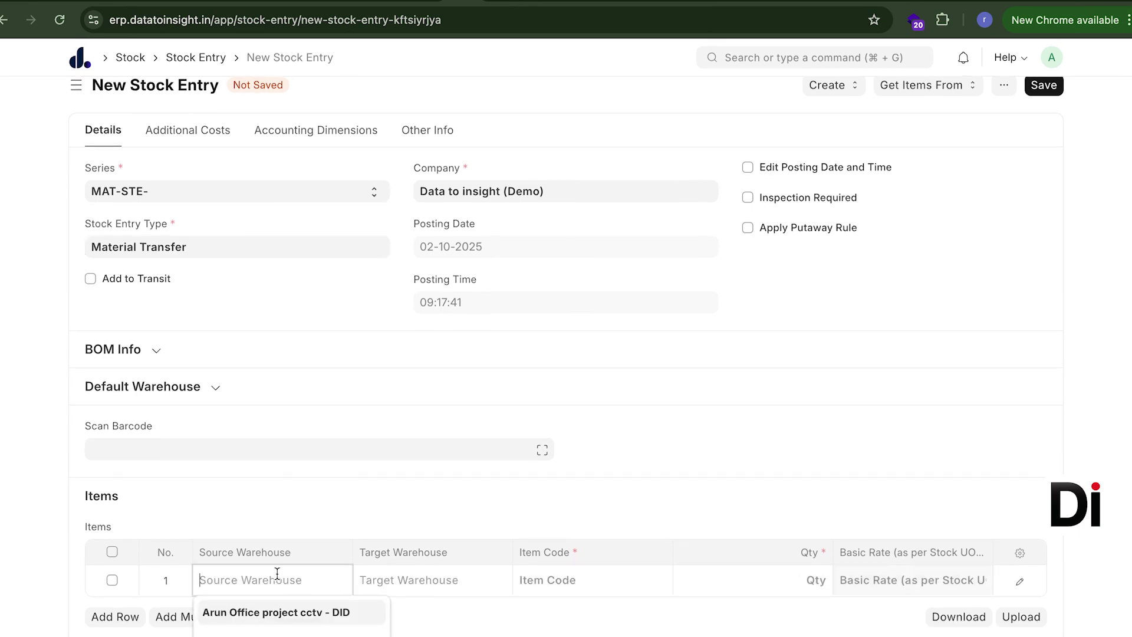
pyautogui.scroll(-3, 321, 492)
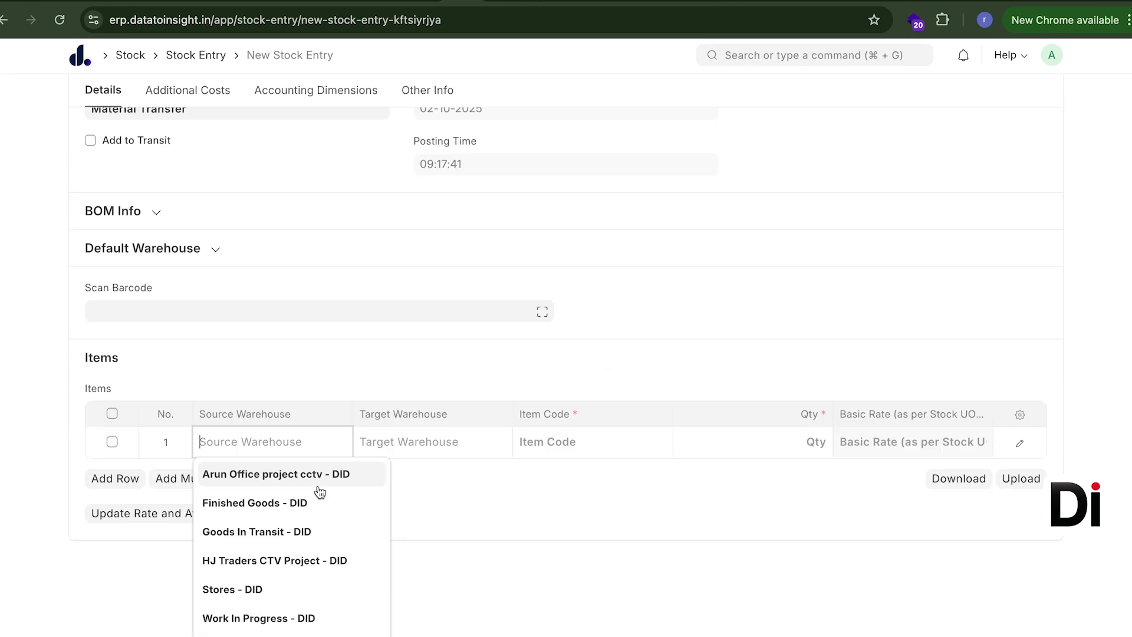
pyautogui.click(253, 590)
pyautogui.click(442, 580)
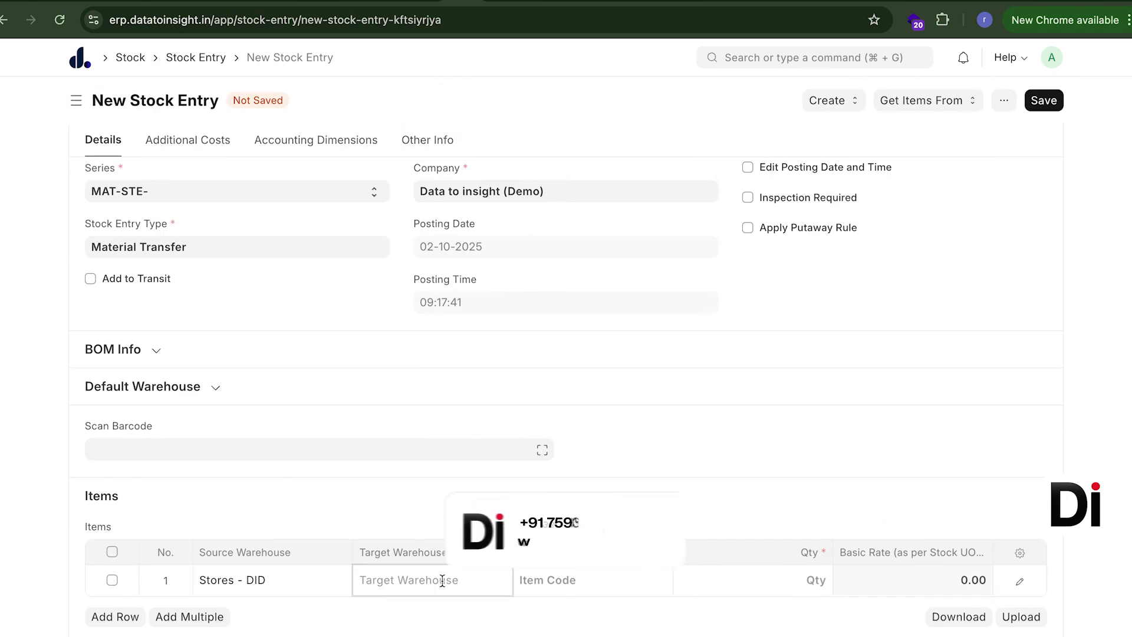
pyautogui.scroll(-1, 432, 619)
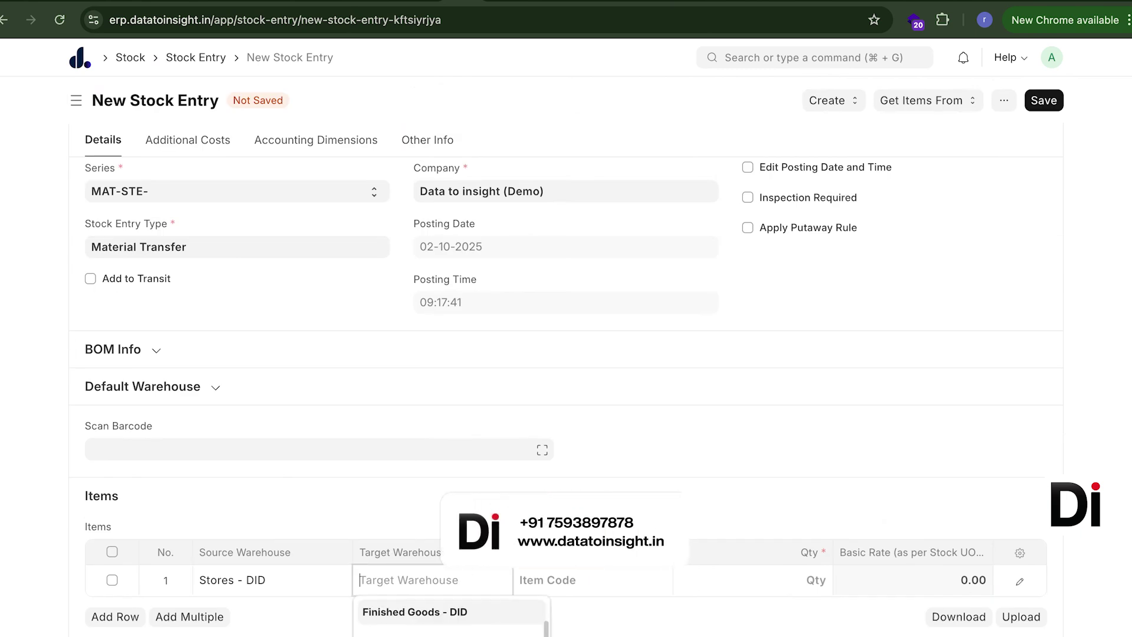
pyautogui.click(432, 634)
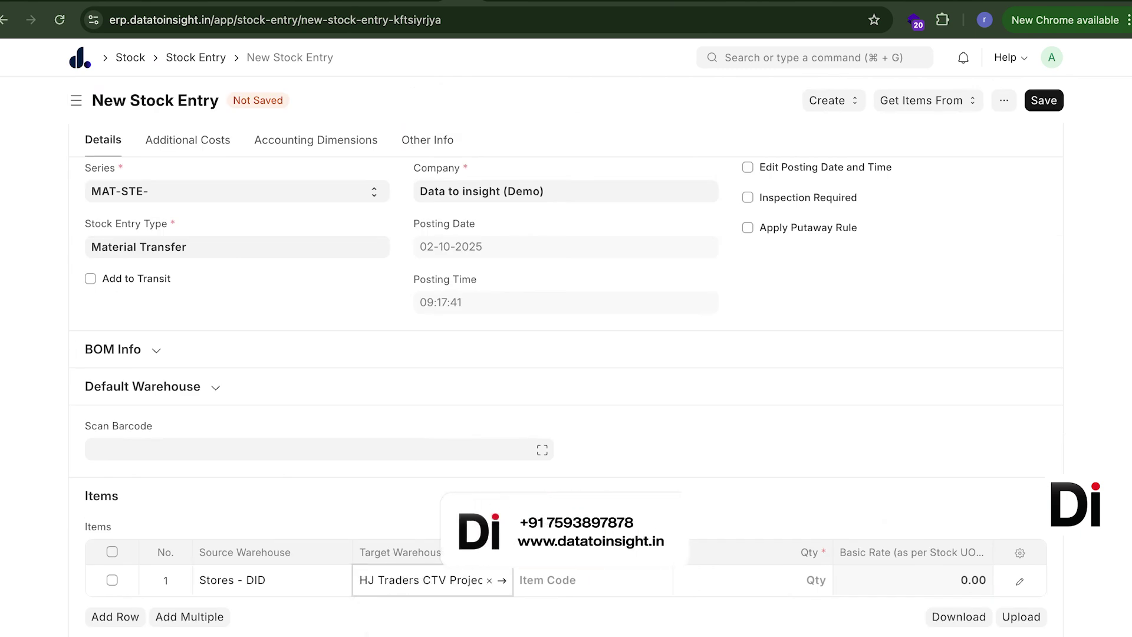
# Step: Set the first row's item code to Cable 8mm 6y6 and its quantity to 50
pyautogui.click(618, 572)
pyautogui.write('cab')
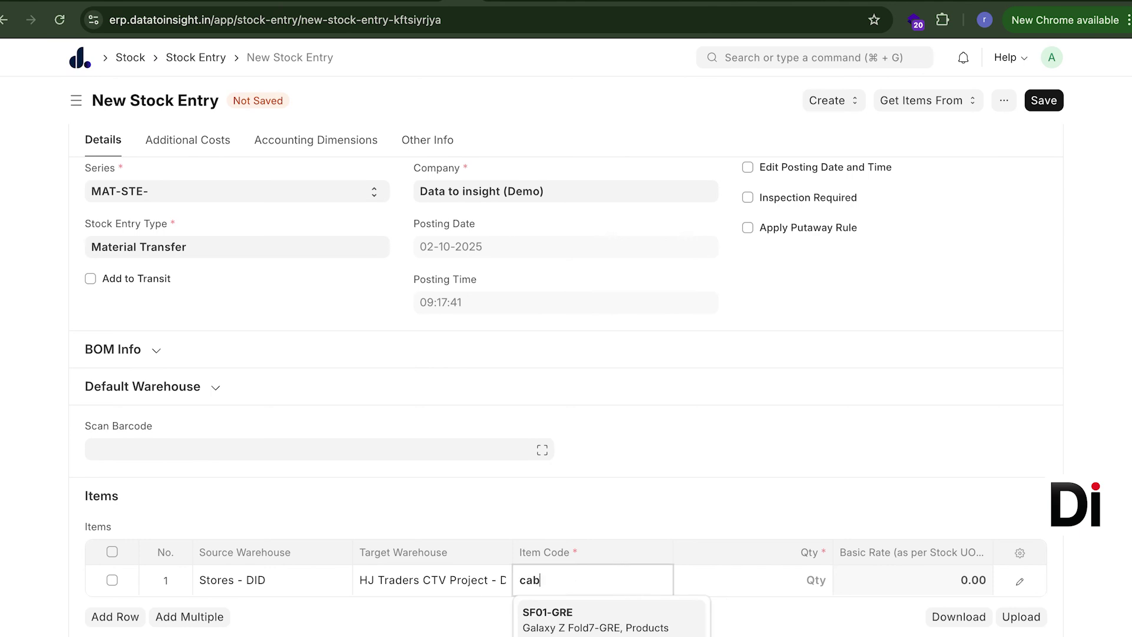
pyautogui.click(605, 621)
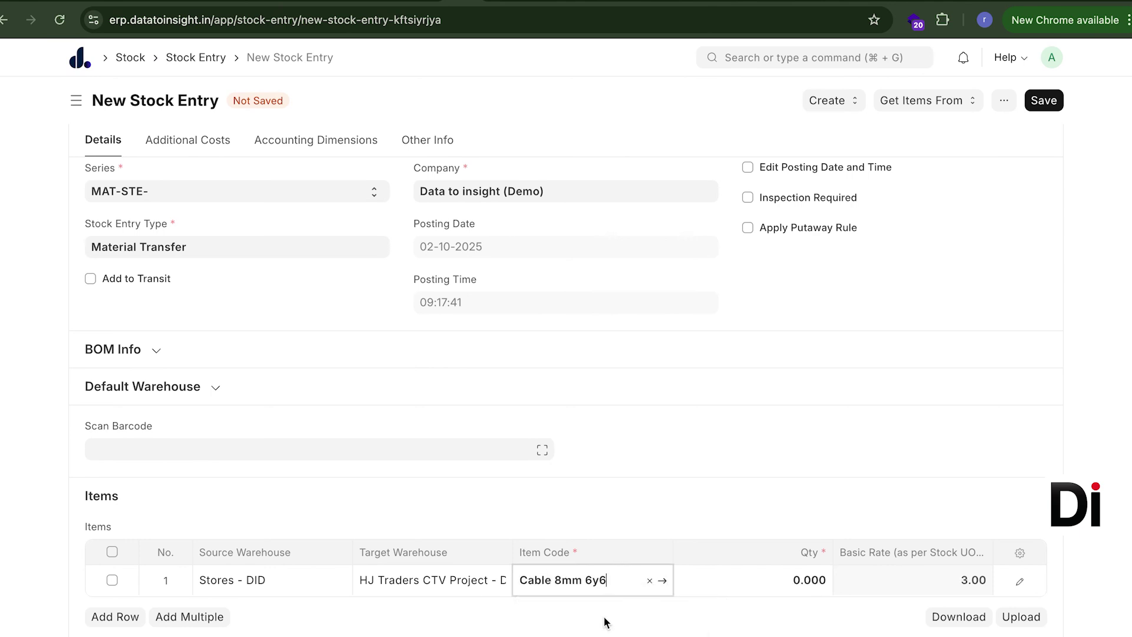
pyautogui.click(793, 586)
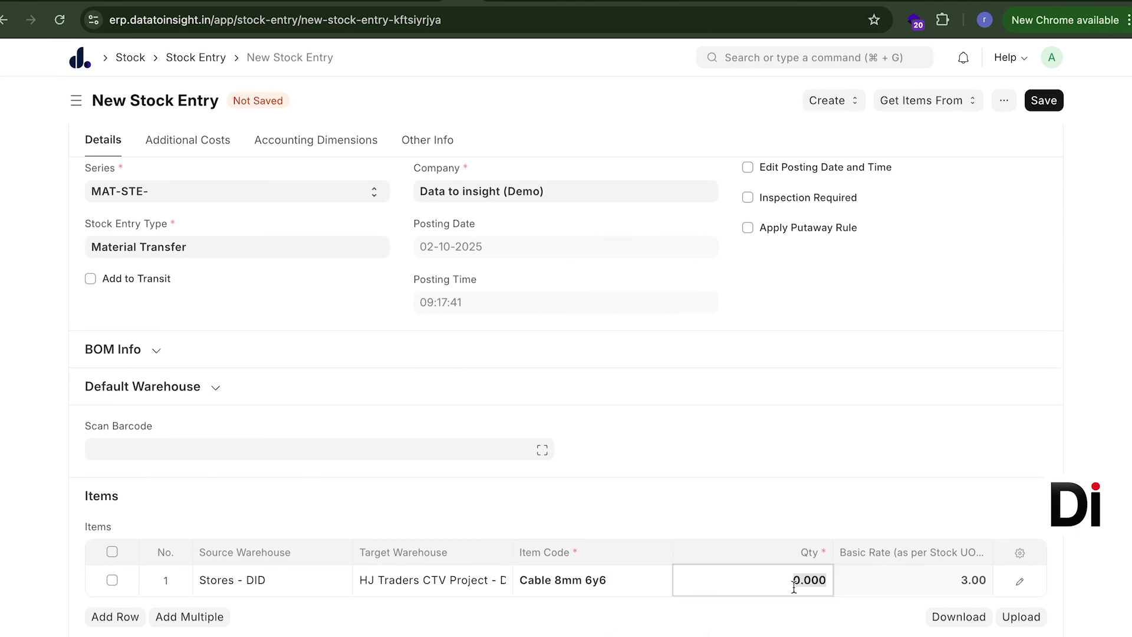
pyautogui.write('50')
pyautogui.click(834, 467)
# Step: Save the material transfer, submit it with confirmation, and review the submitted entry
pyautogui.scroll(-2, 835, 468)
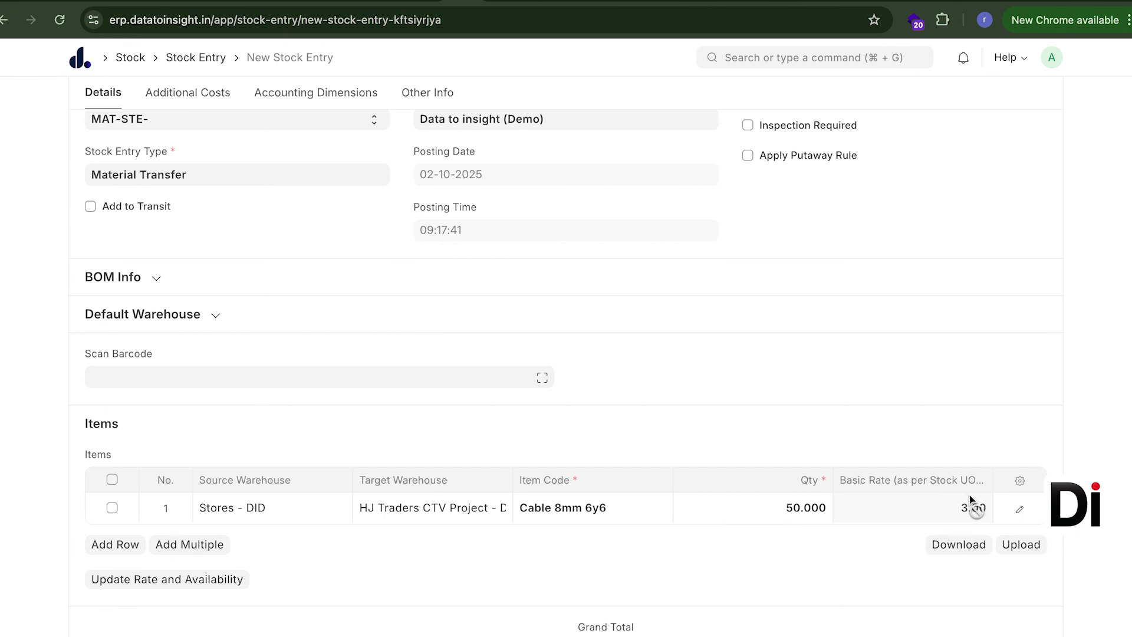
pyautogui.scroll(3, 969, 494)
pyautogui.scroll(-1, 762, 391)
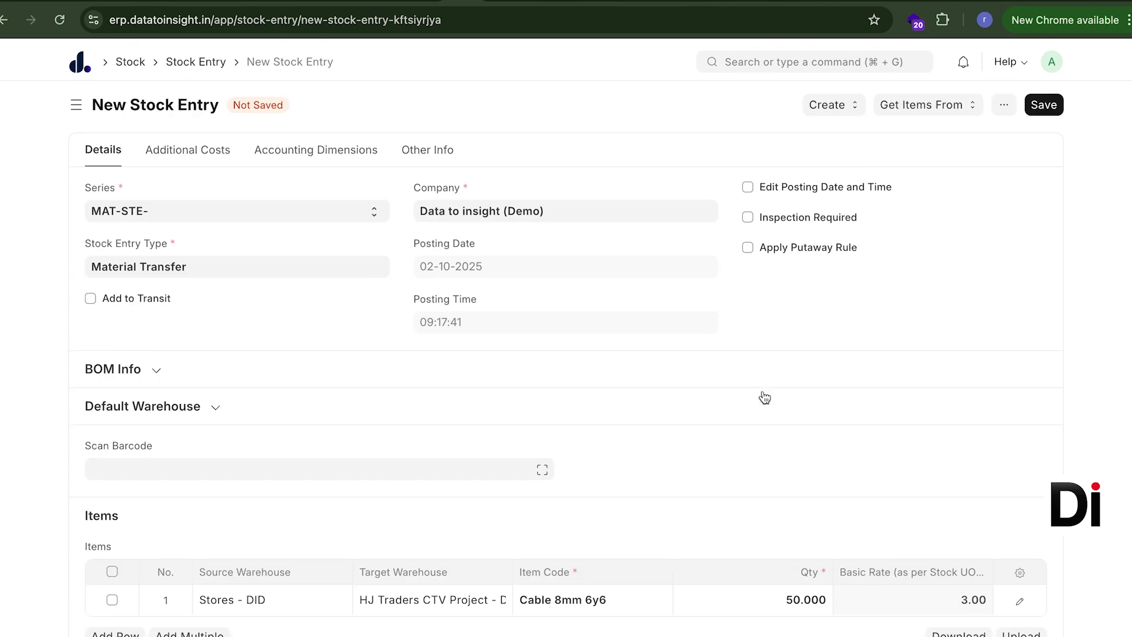
pyautogui.click(1042, 105)
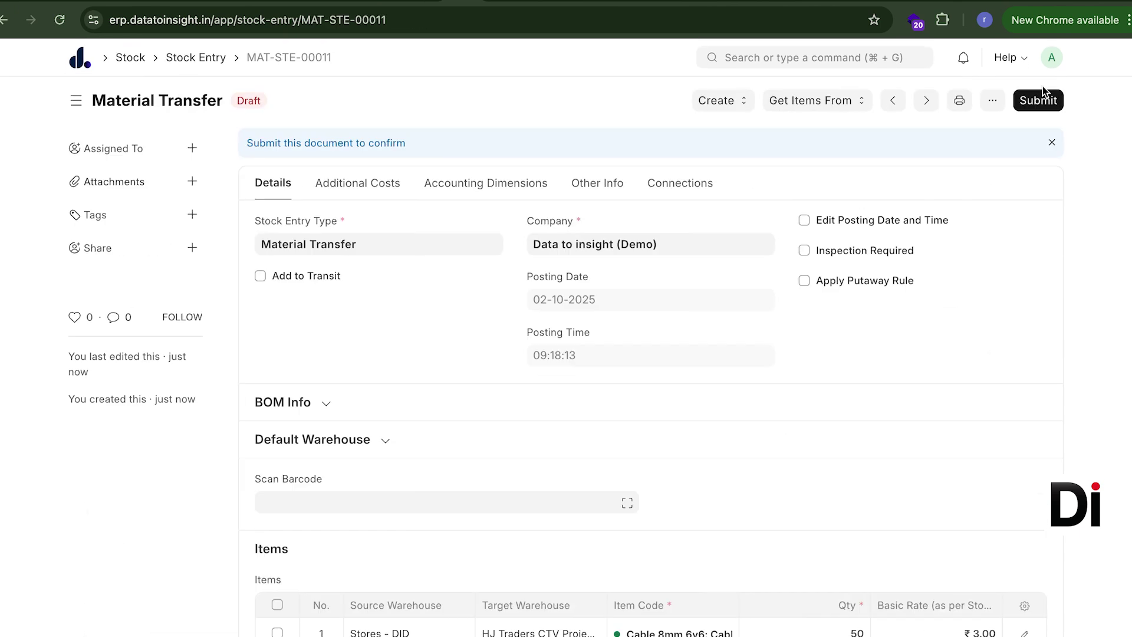
pyautogui.click(1039, 100)
pyautogui.click(759, 184)
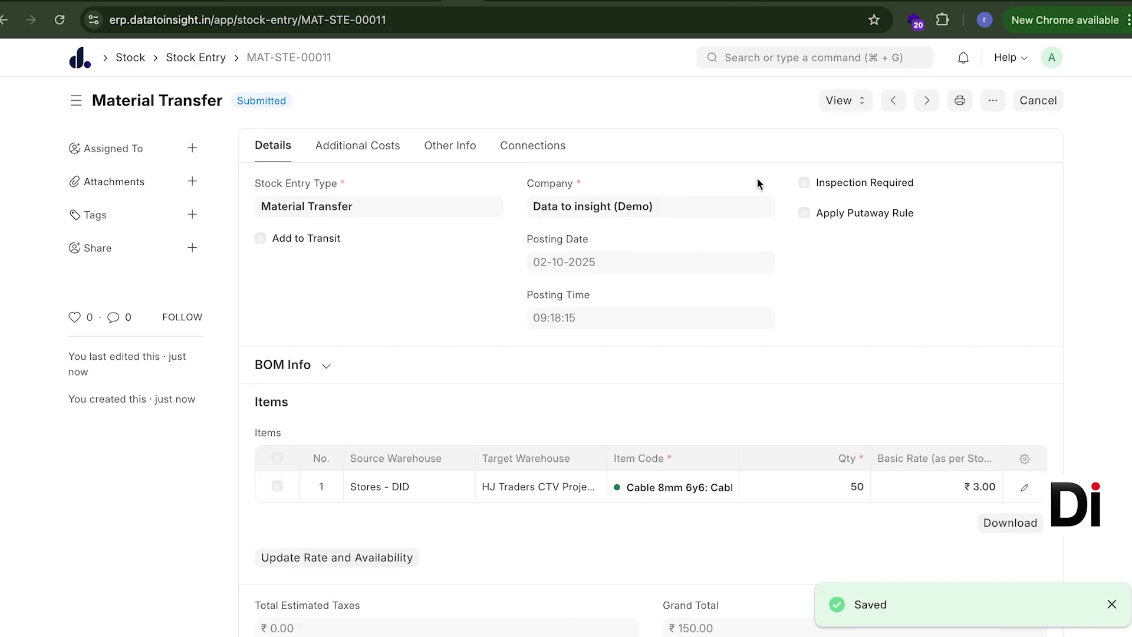
pyautogui.scroll(-1, 709, 482)
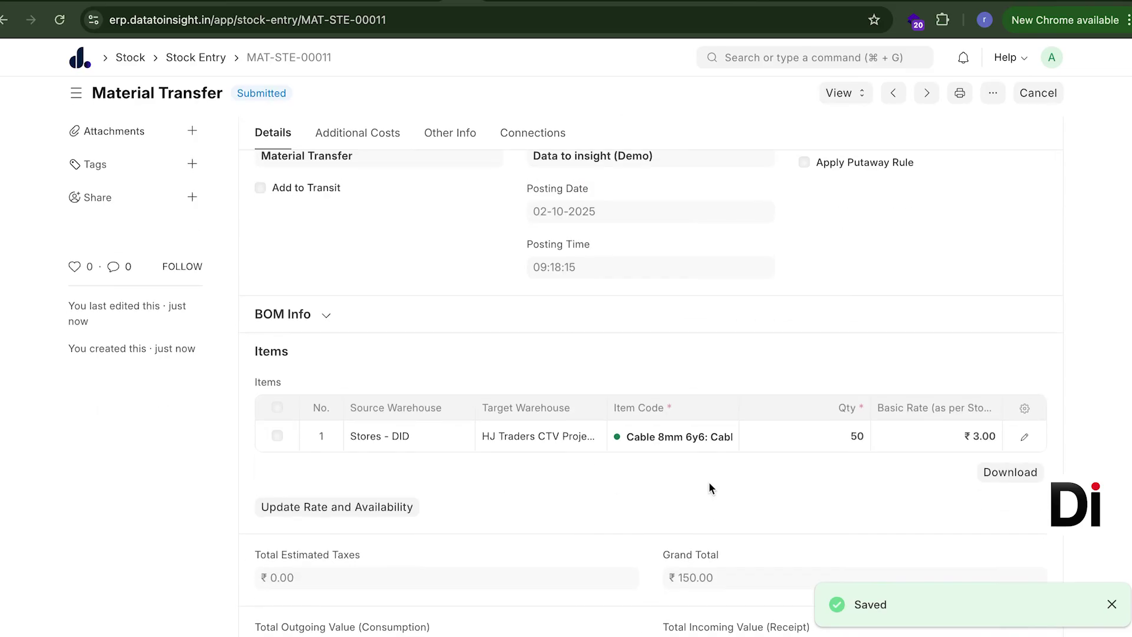
pyautogui.scroll(-5, 744, 383)
pyautogui.scroll(6, 744, 384)
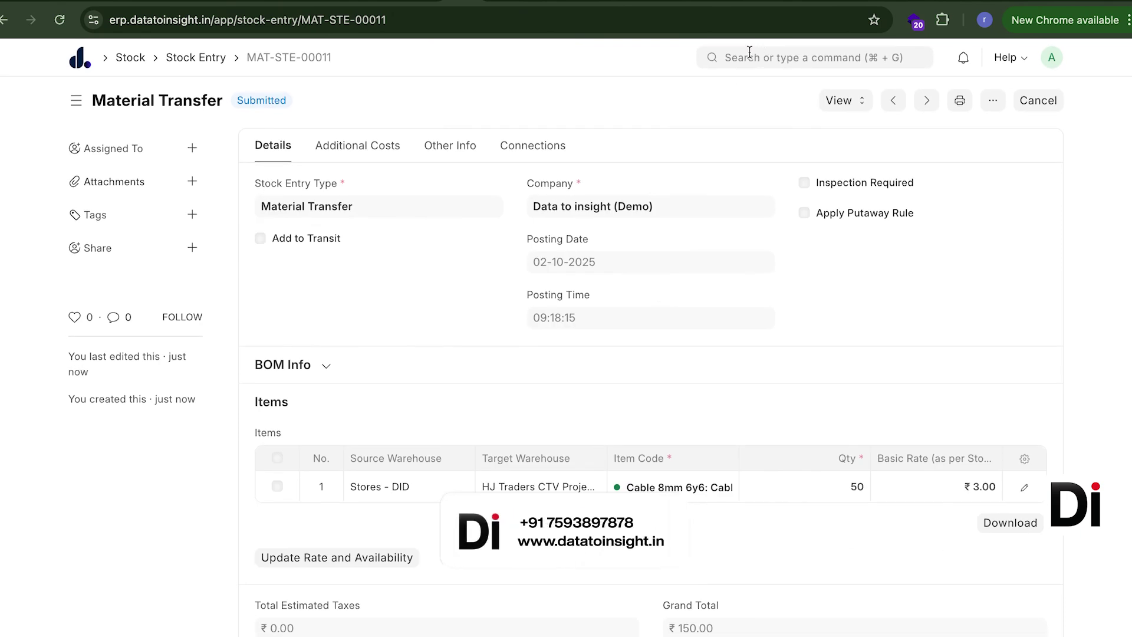
# Step: Find the stock entry list and start a new stock entry of type Material Issue
pyautogui.click(749, 52)
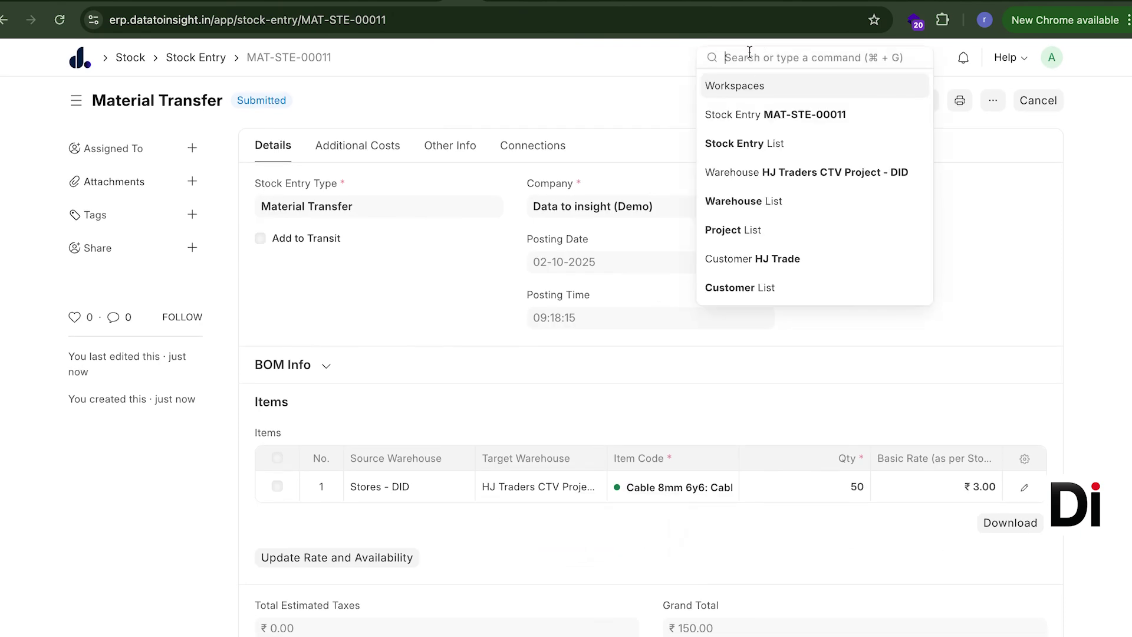
pyautogui.write('stock')
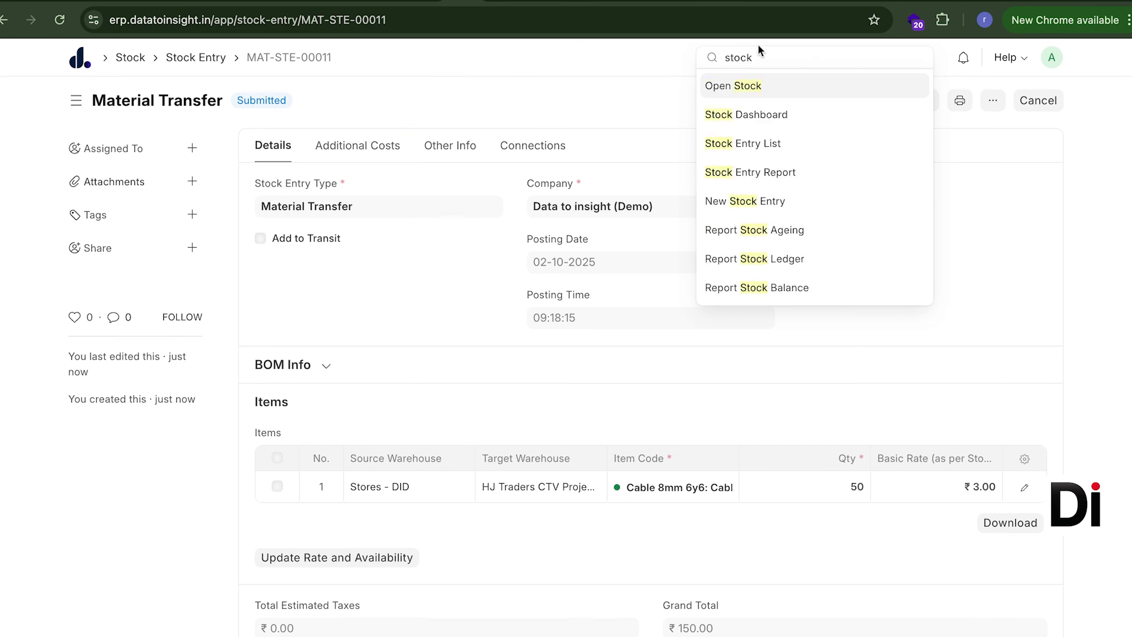
pyautogui.click(757, 149)
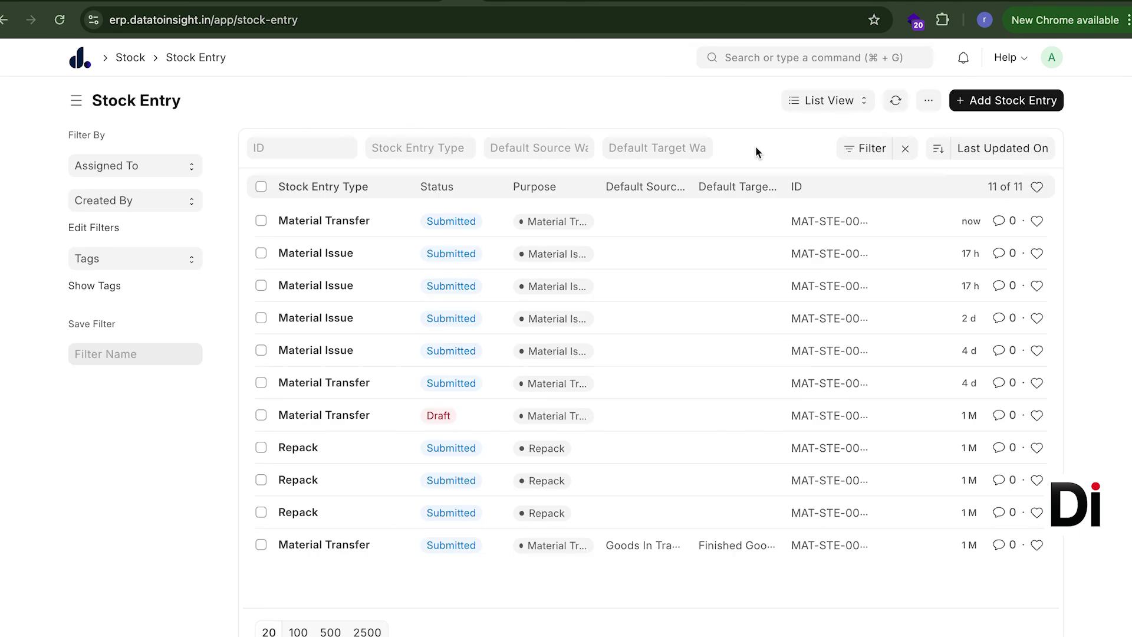
pyautogui.click(998, 106)
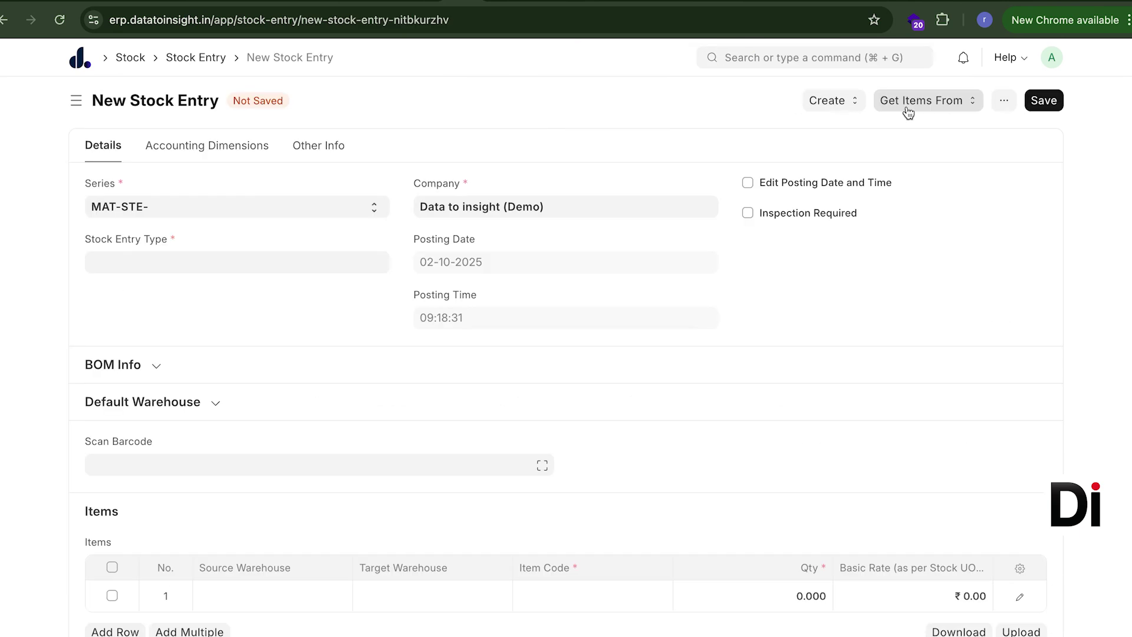
pyautogui.click(230, 262)
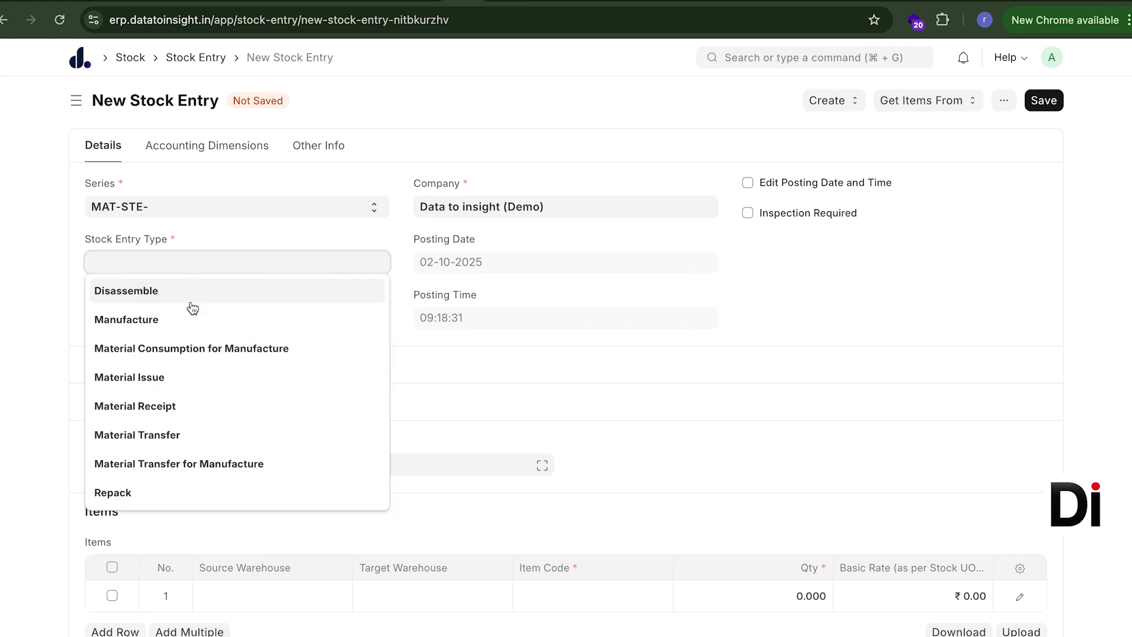
pyautogui.click(160, 377)
# Step: Set the first item row's source warehouse to HJ Traders CTV Project - DID
pyautogui.scroll(-1, 238, 597)
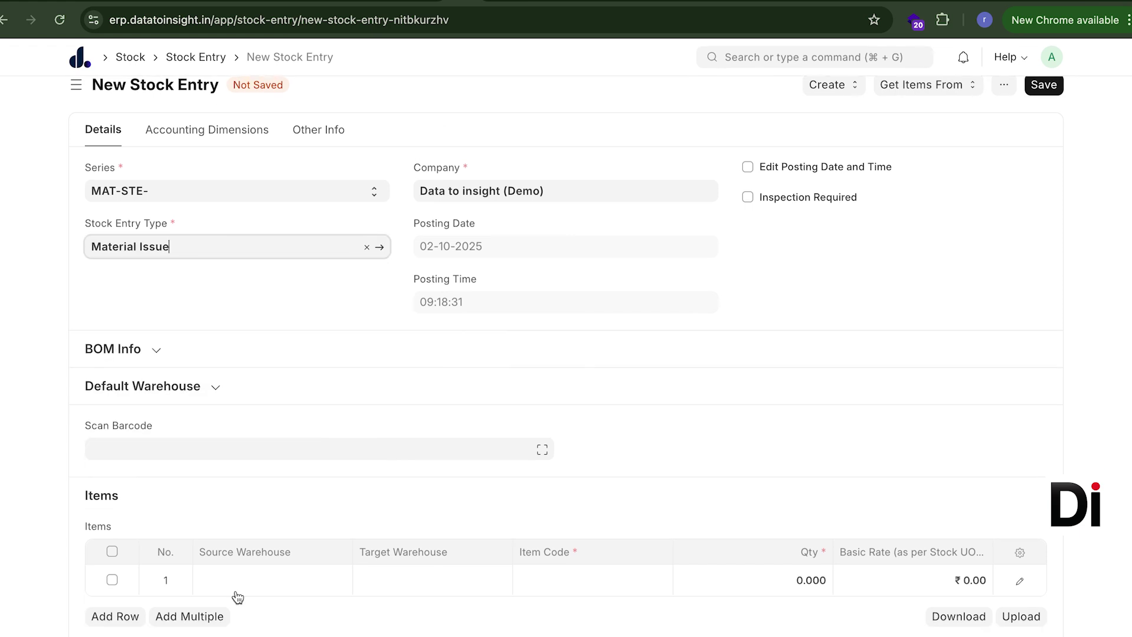
pyautogui.click(242, 583)
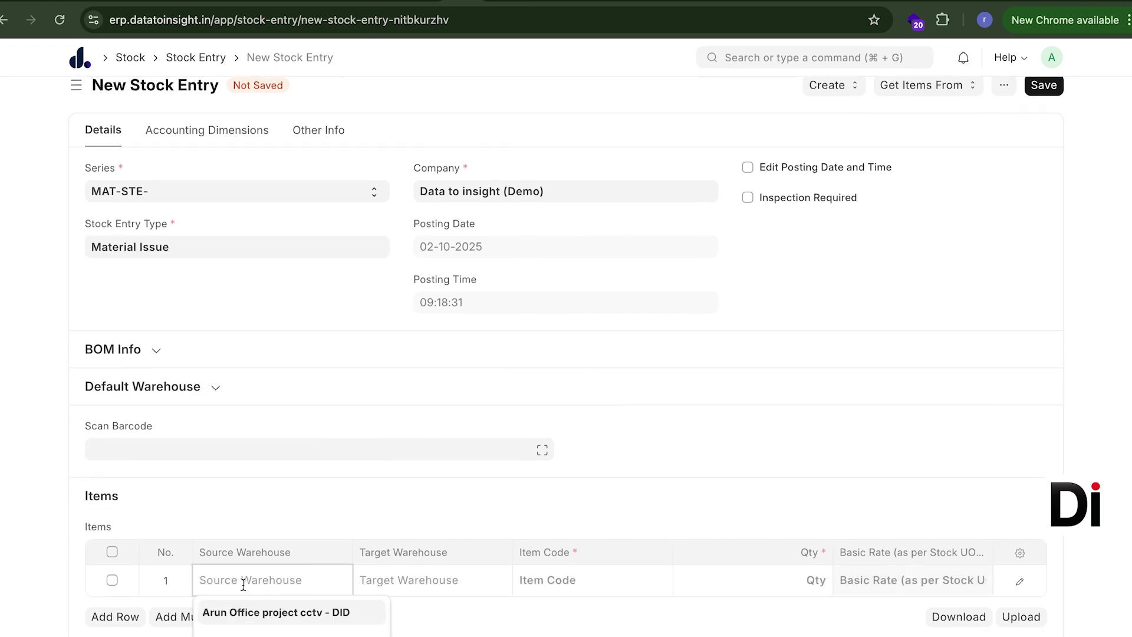
pyautogui.write('j')
pyautogui.press('BackSpace')
pyautogui.write('j')
pyautogui.press('BackSpace')
pyautogui.write('hj')
pyautogui.click(266, 613)
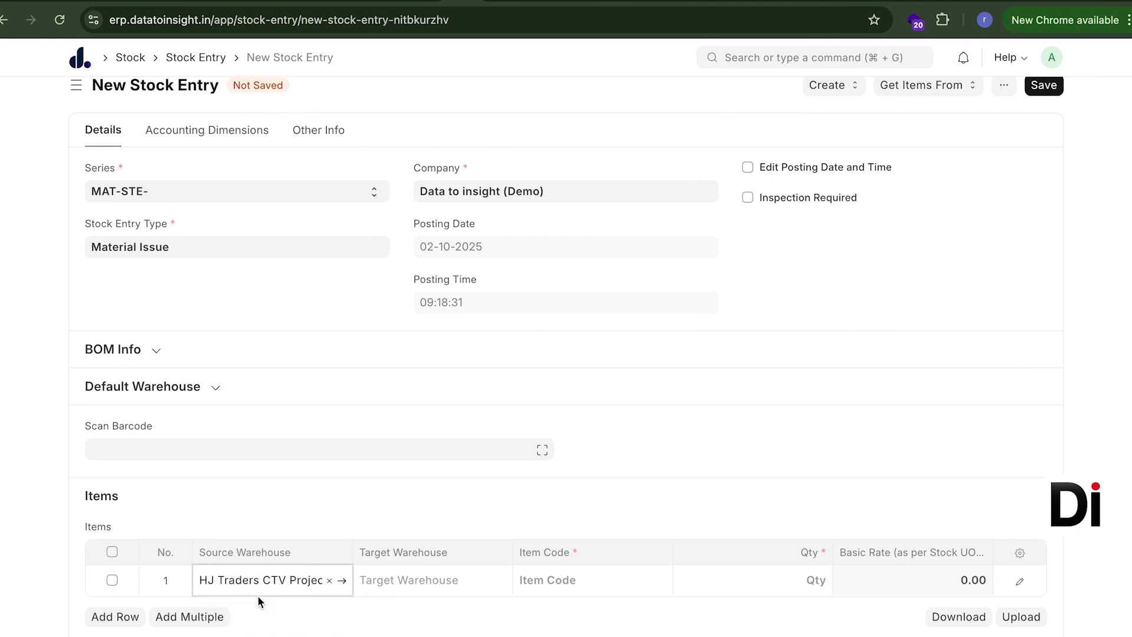
# Step: Enter a quantity of 10 and the item code Cable 8mm 6y6 in the material issue's first row
pyautogui.click(759, 581)
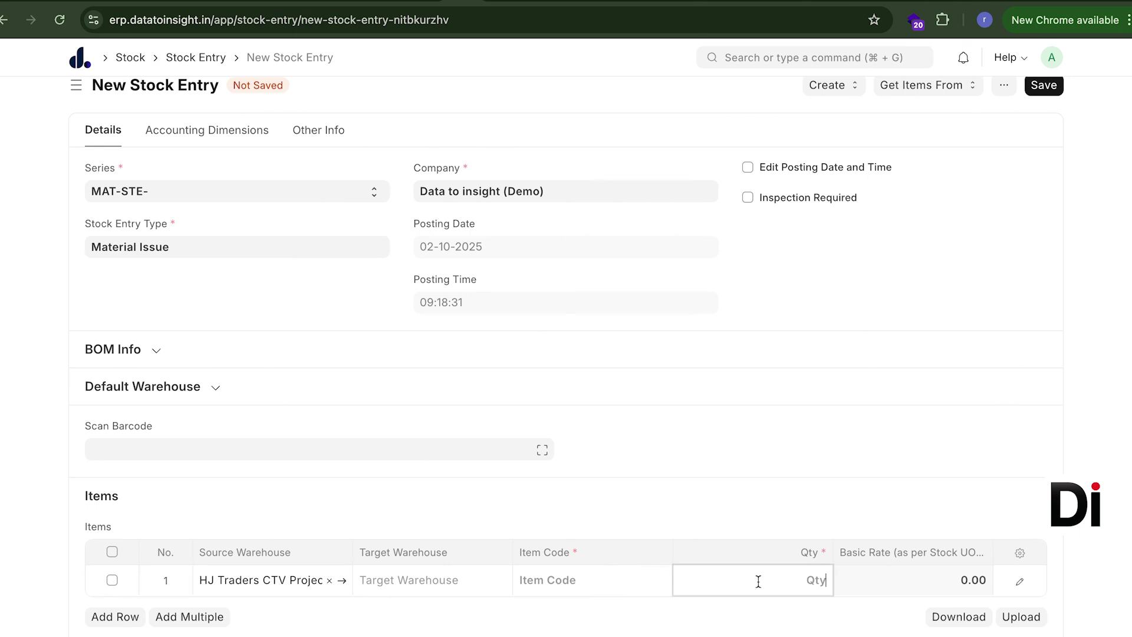
pyautogui.write('-')
pyautogui.press('BackSpace')
pyautogui.write('10')
pyautogui.scroll(-1, 886, 559)
pyautogui.click(886, 559)
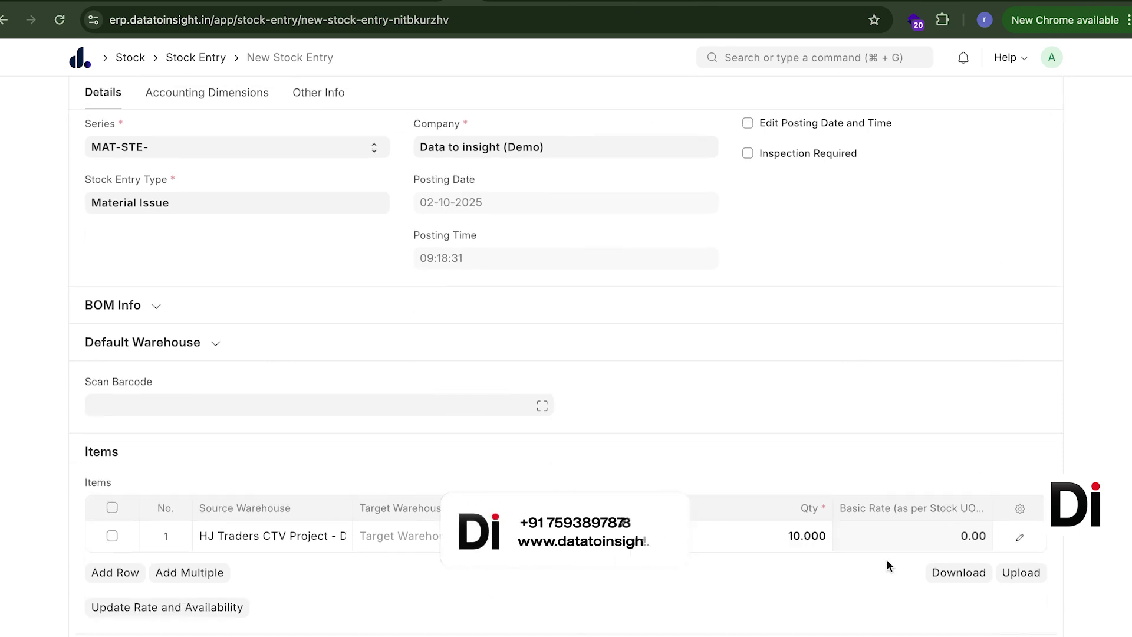
pyautogui.scroll(-1, 886, 559)
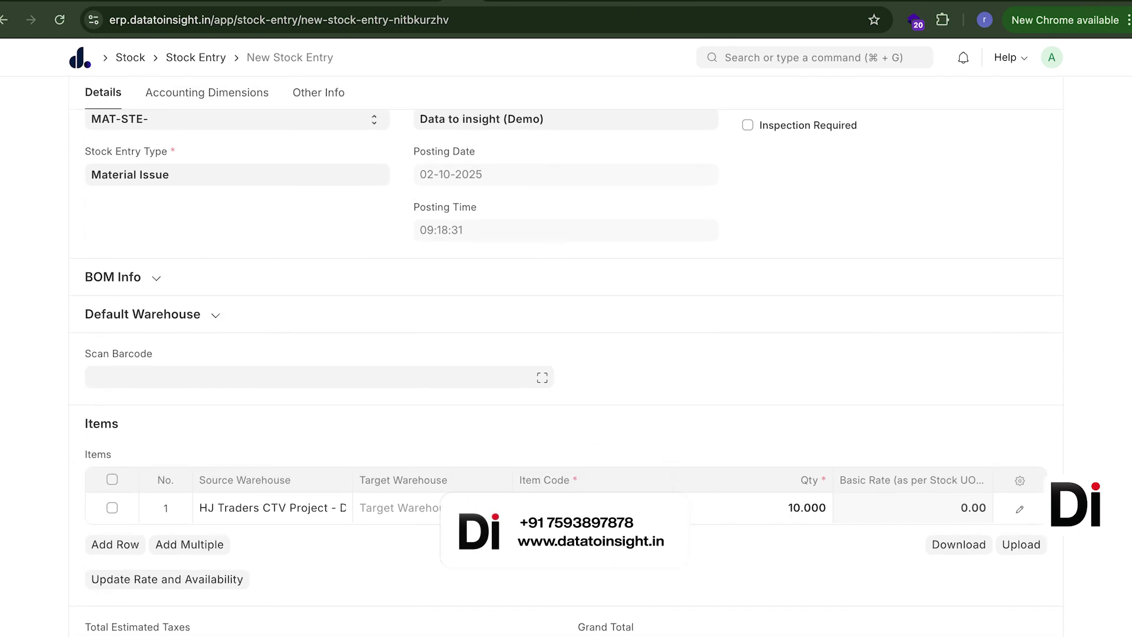
pyautogui.click(593, 507)
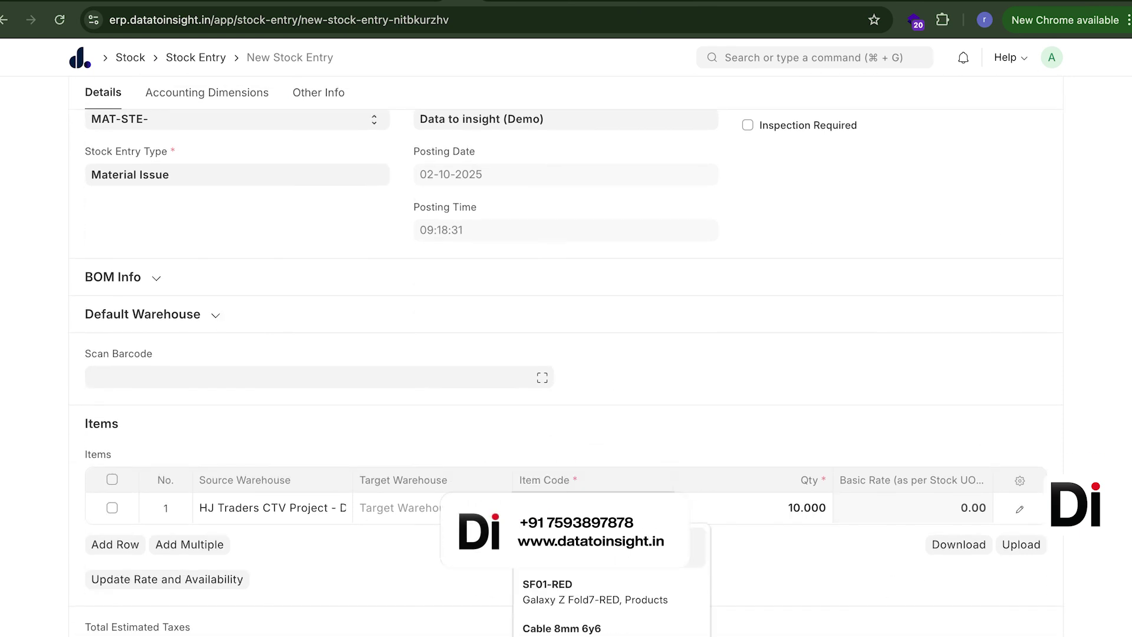
pyautogui.write('cab')
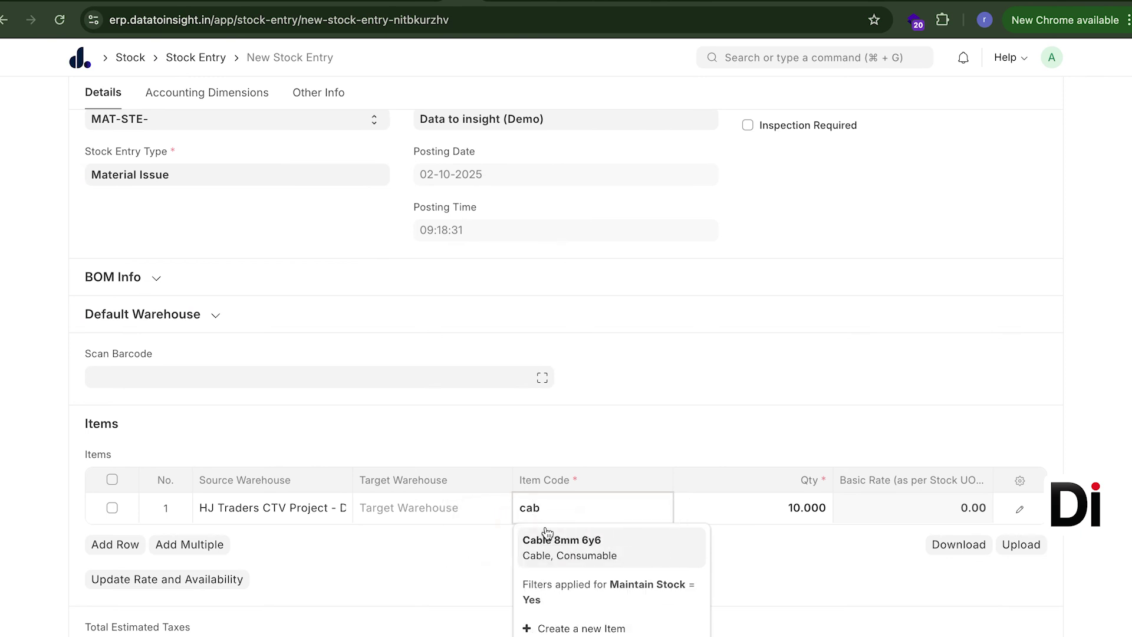
pyautogui.click(547, 540)
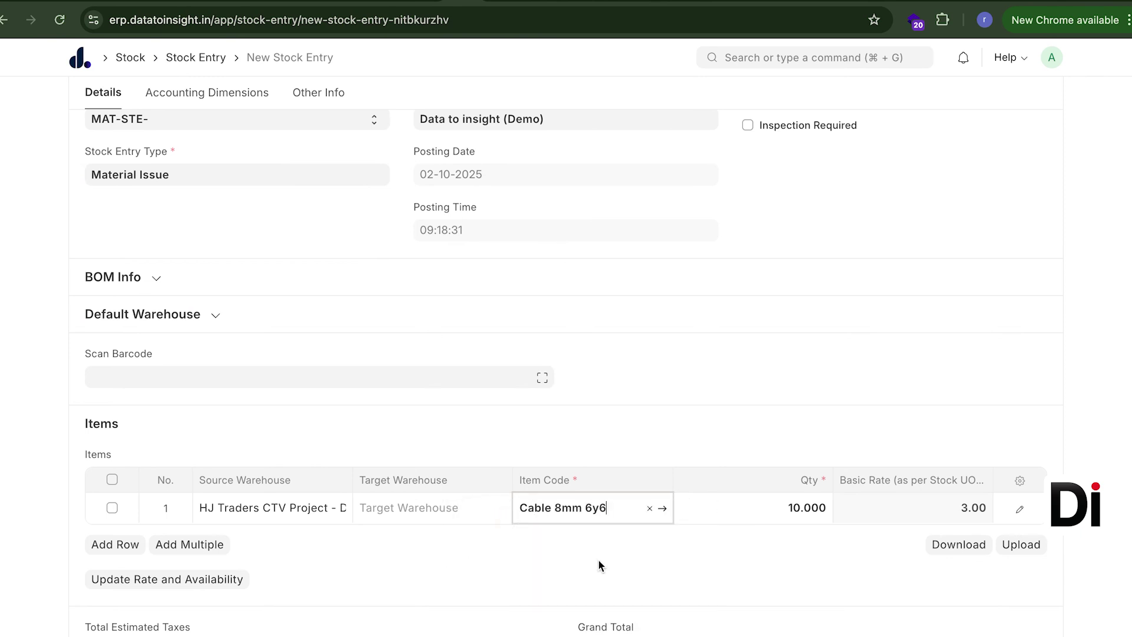
# Step: Open the cable row's full details, assign HJ Traders CTV Project as its project under the accounting dimensions, and close the row
pyautogui.click(168, 508)
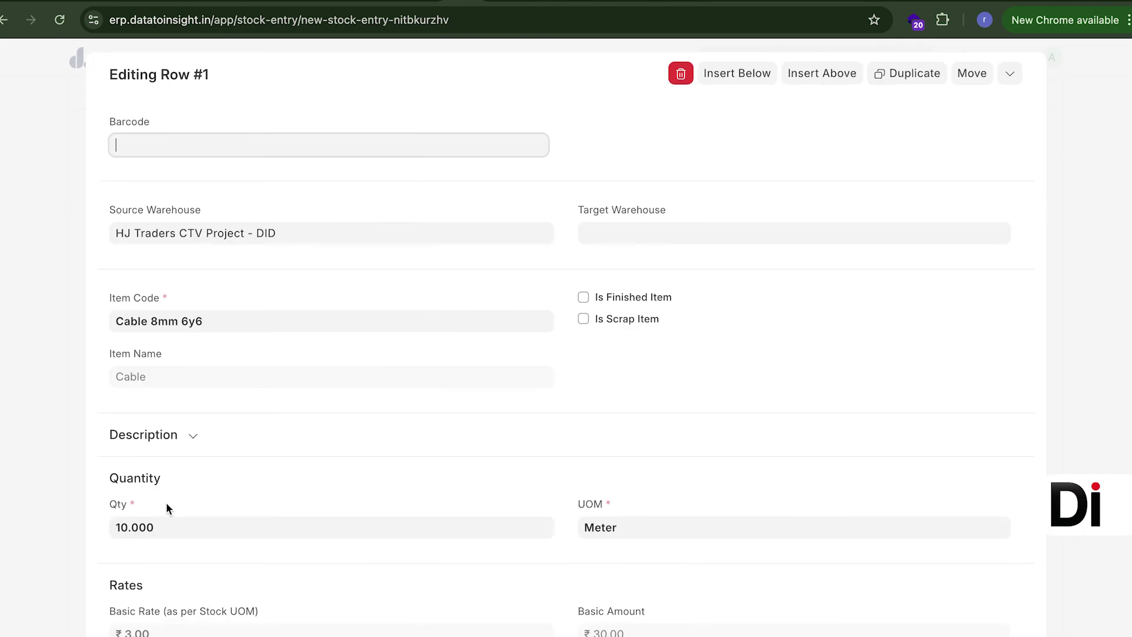
pyautogui.scroll(-10, 166, 503)
pyautogui.scroll(-2, 183, 466)
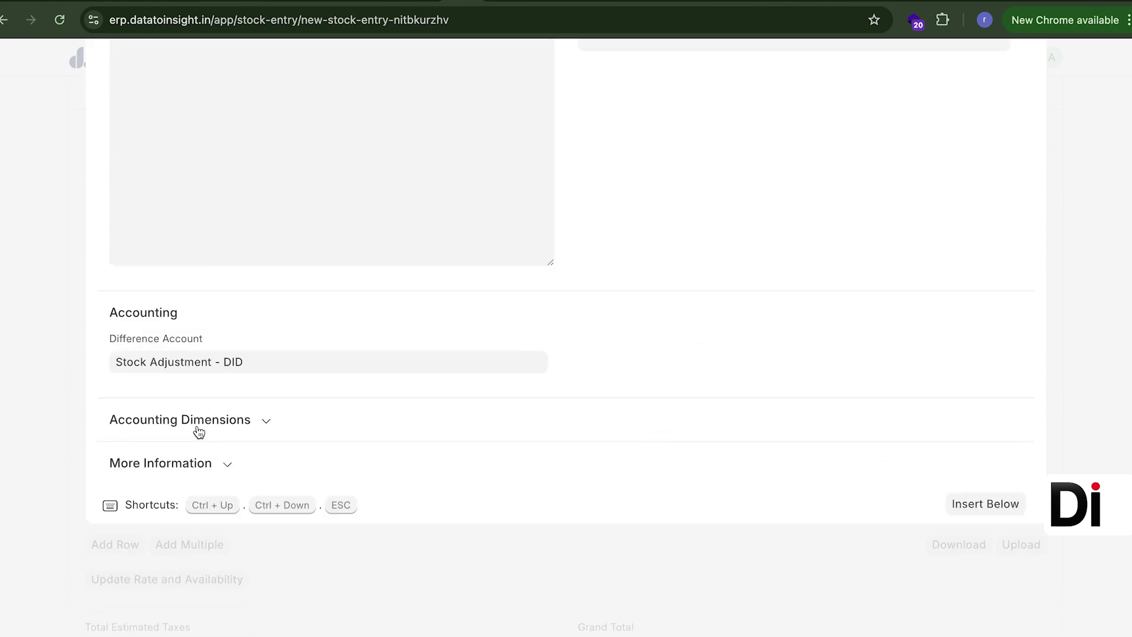
pyautogui.click(200, 422)
pyautogui.scroll(-4, 200, 409)
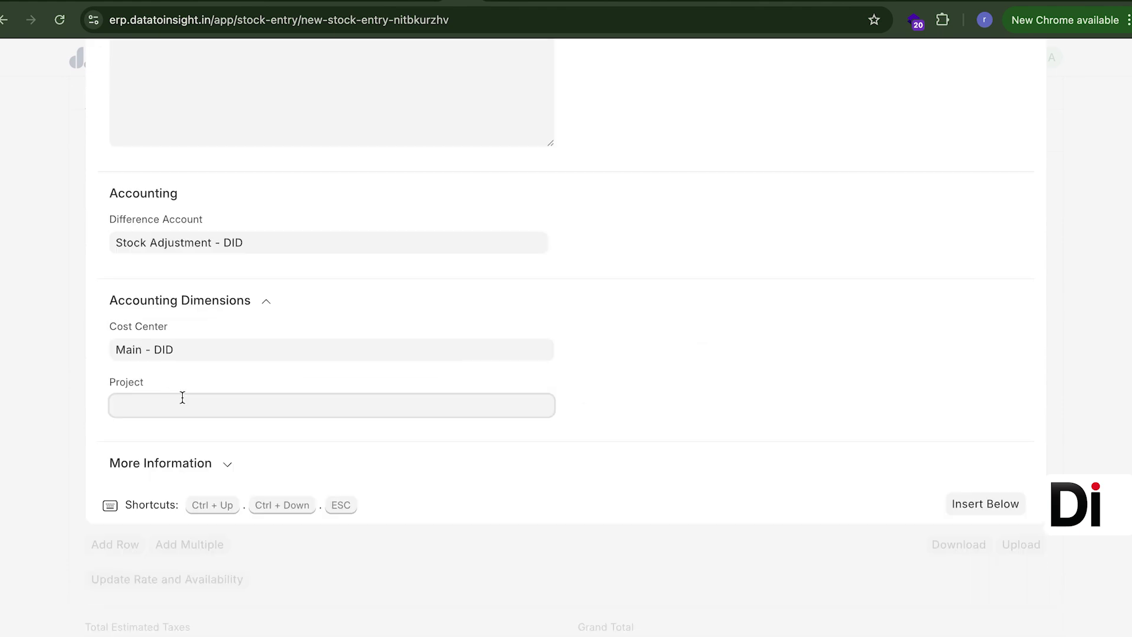
pyautogui.click(182, 397)
pyautogui.write('hj')
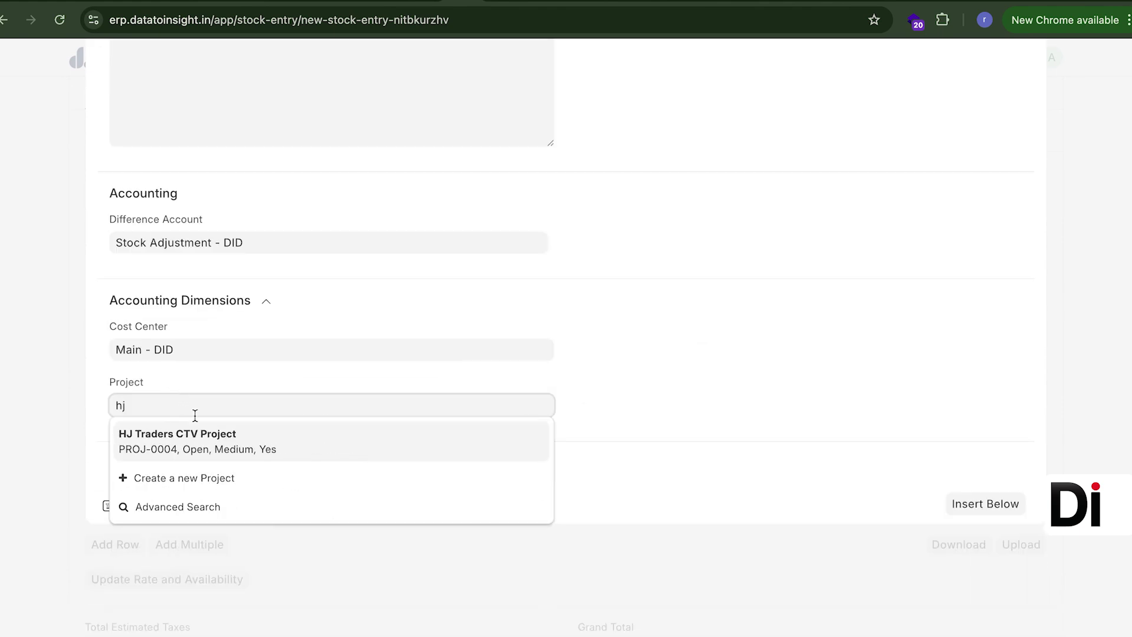
pyautogui.click(191, 441)
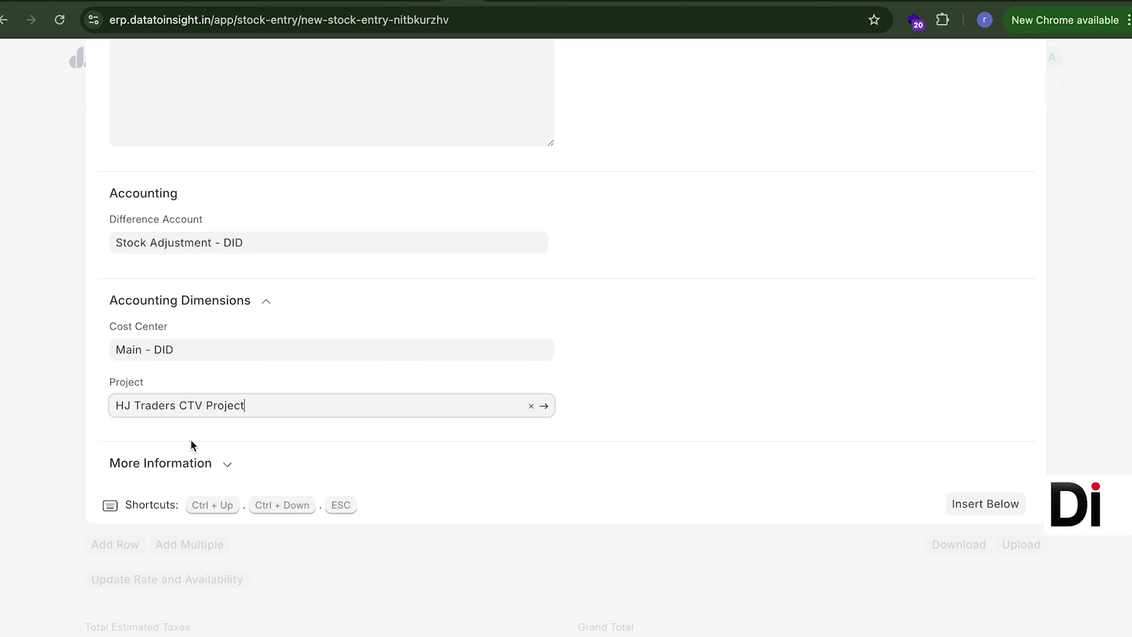
pyautogui.click(60, 386)
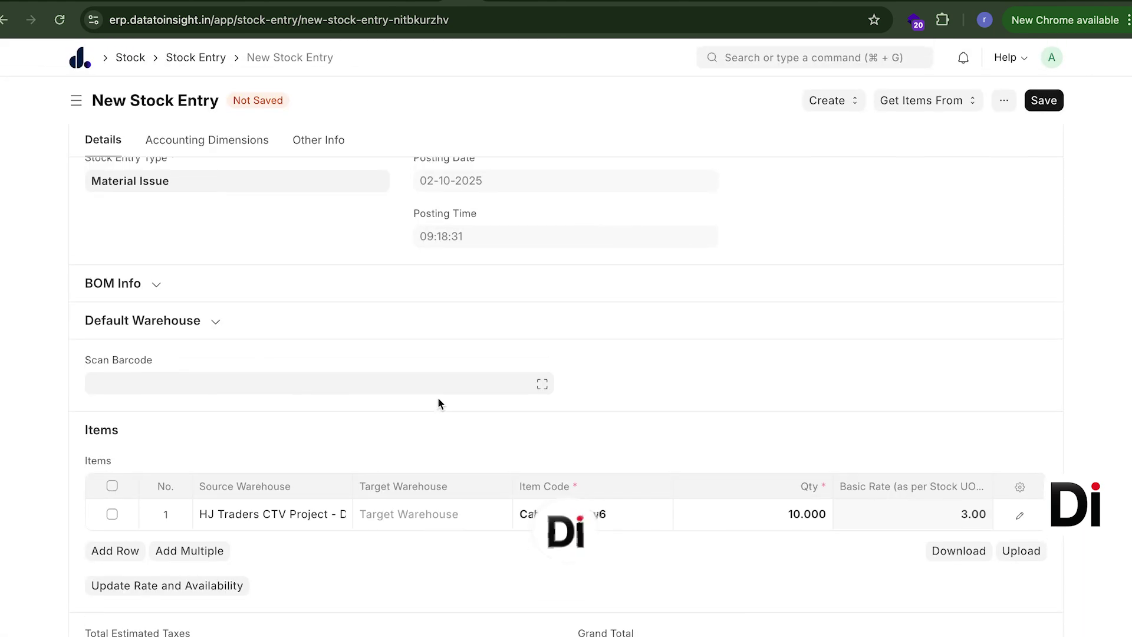
# Step: Save the material issue for the cable and submit it, confirming the submission
pyautogui.scroll(2, 438, 397)
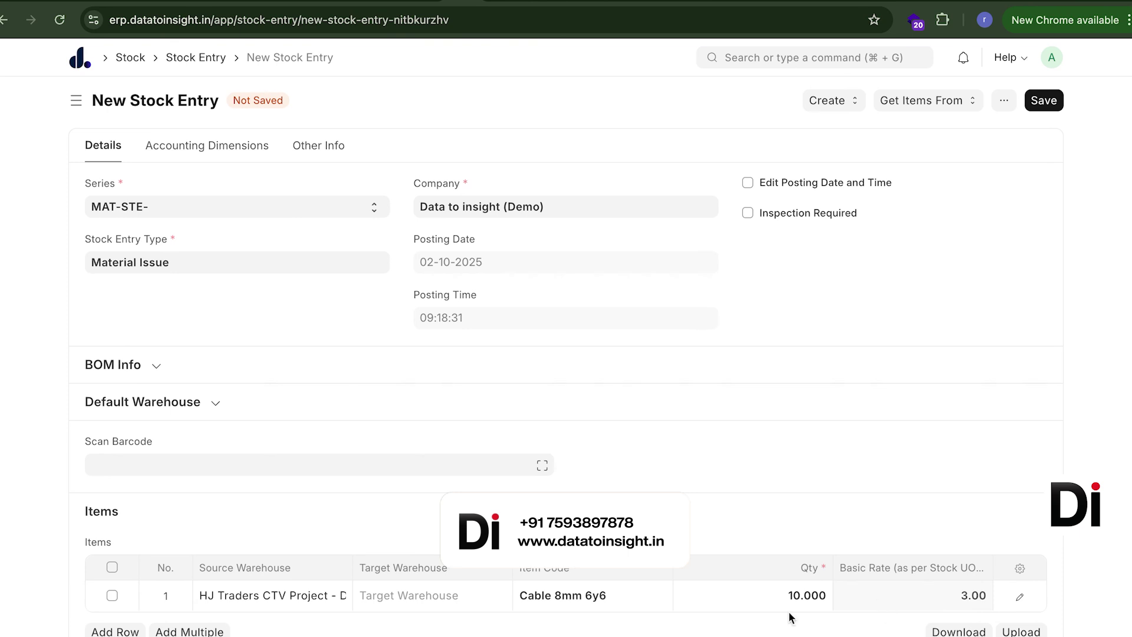
pyautogui.scroll(1, 927, 449)
pyautogui.scroll(-1, 788, 126)
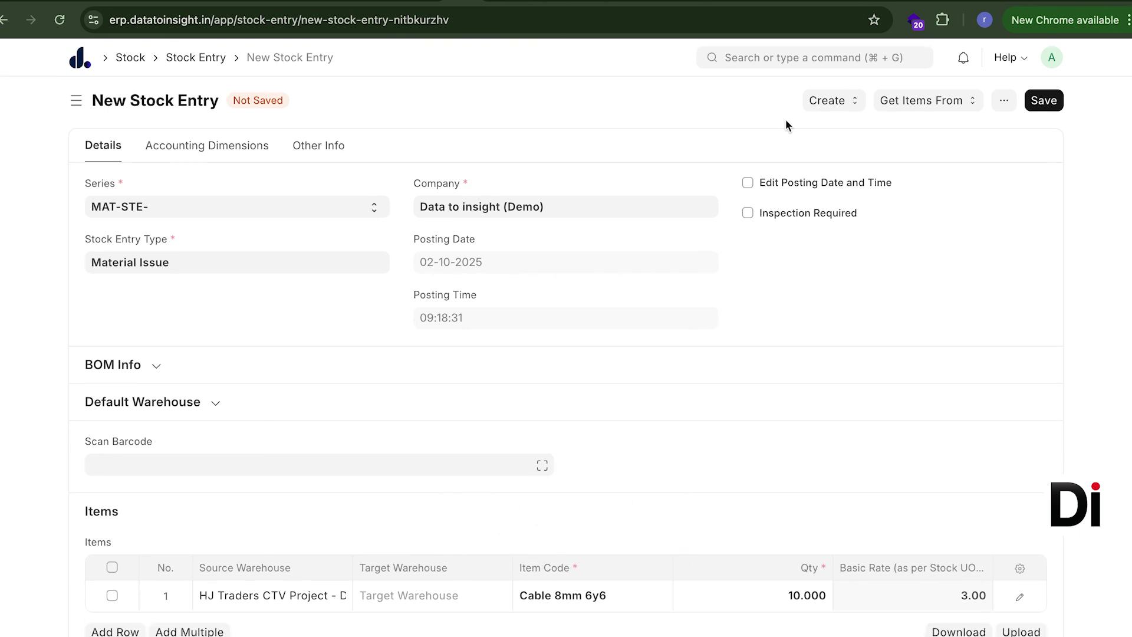
pyautogui.click(1047, 98)
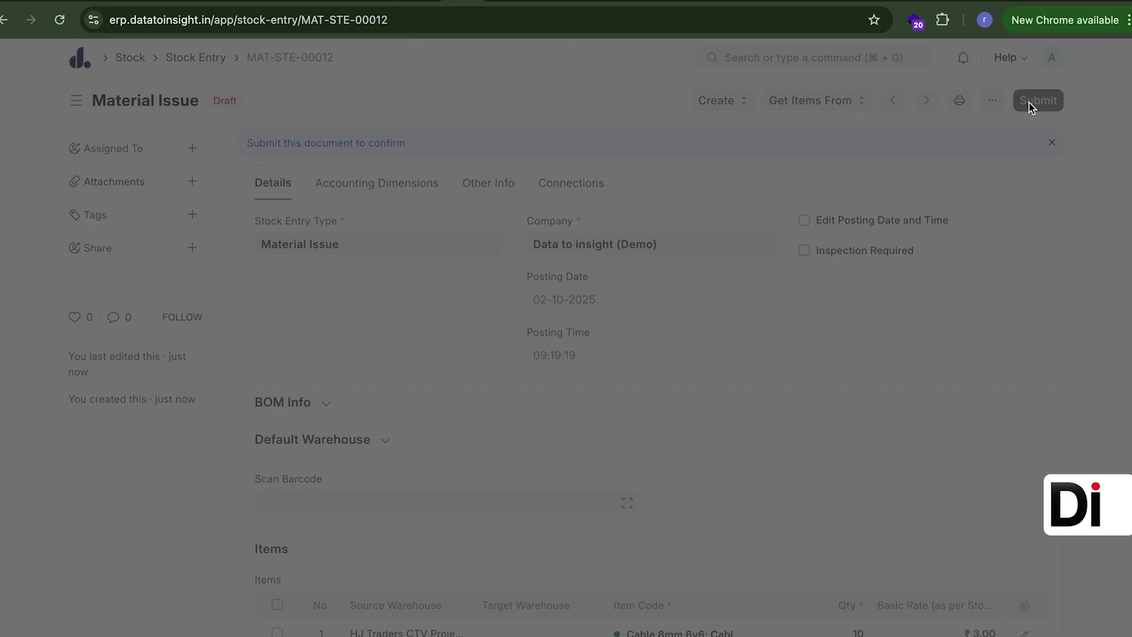
pyautogui.click(1028, 103)
pyautogui.click(762, 184)
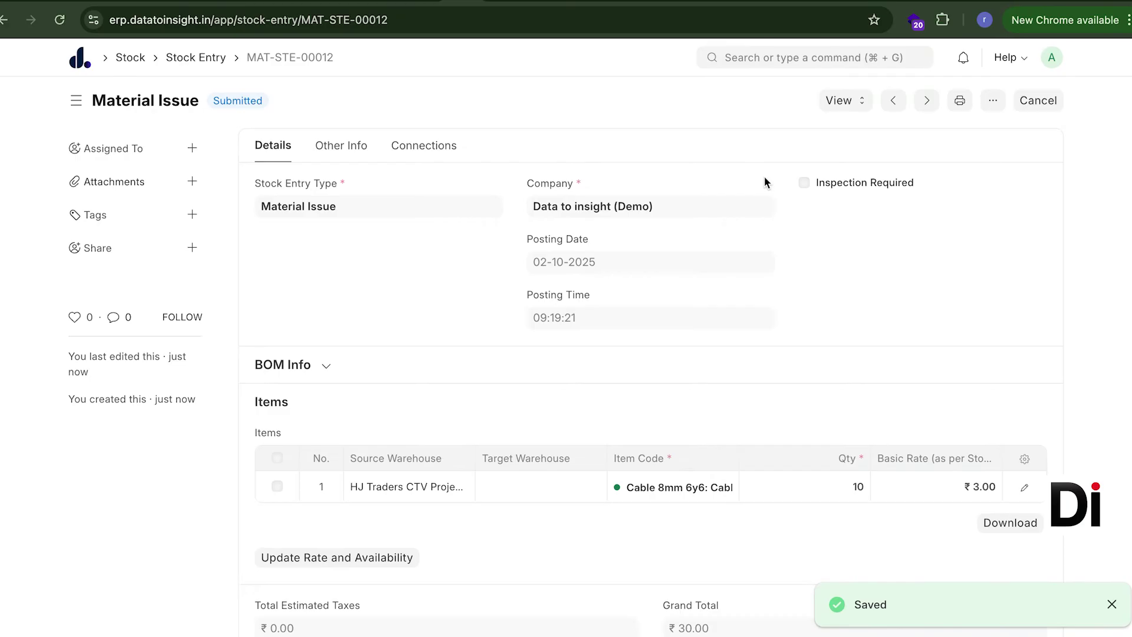
# Step: Search for the profit reports and open the Profit and Loss Statement
pyautogui.click(780, 57)
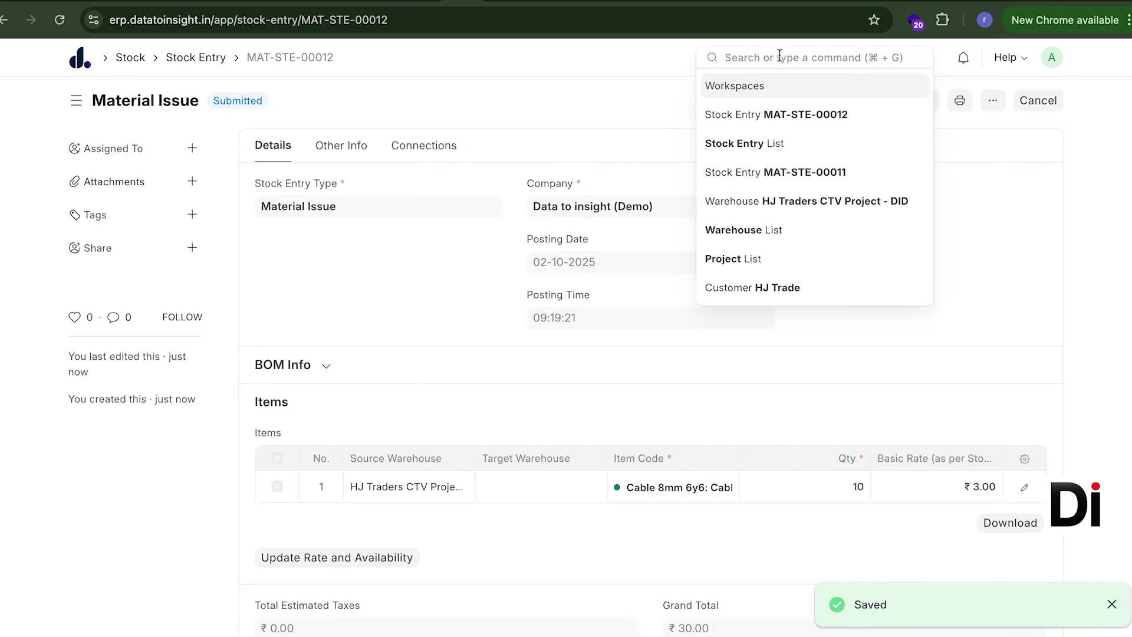
pyautogui.write('kp')
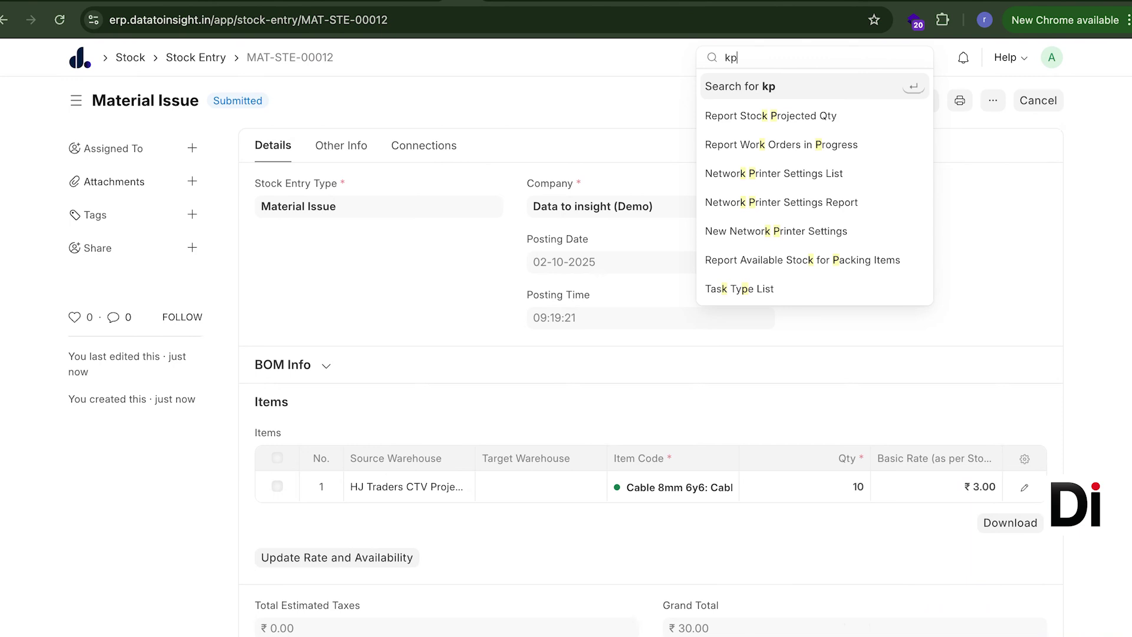
pyautogui.press('BackSpace')
pyautogui.press('BackSpace')
pyautogui.write('prof')
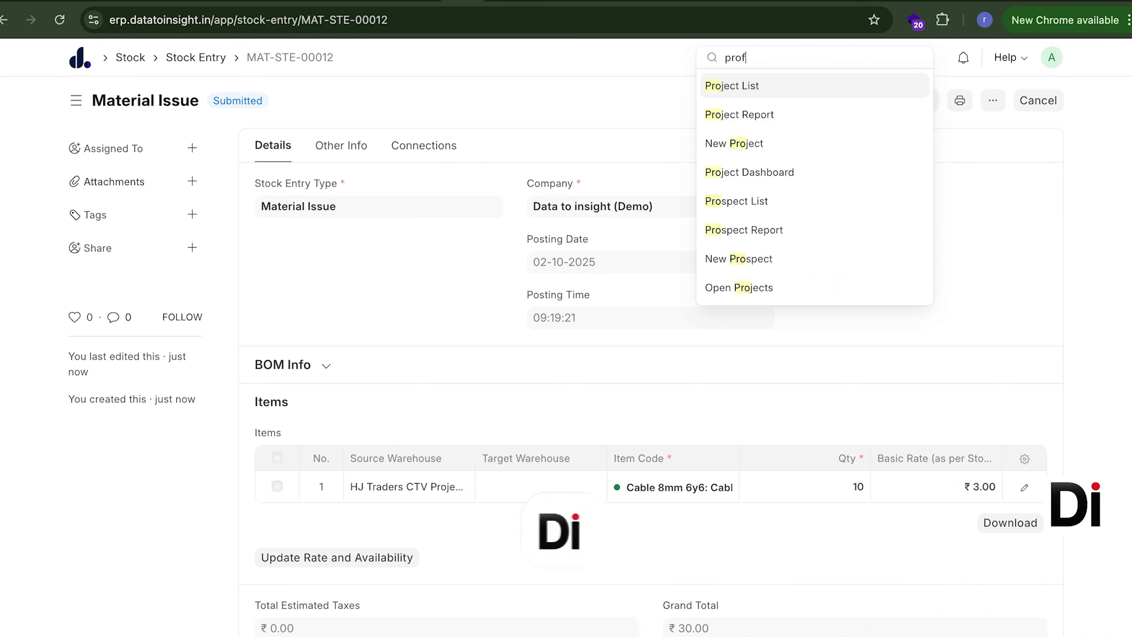
pyautogui.write('it')
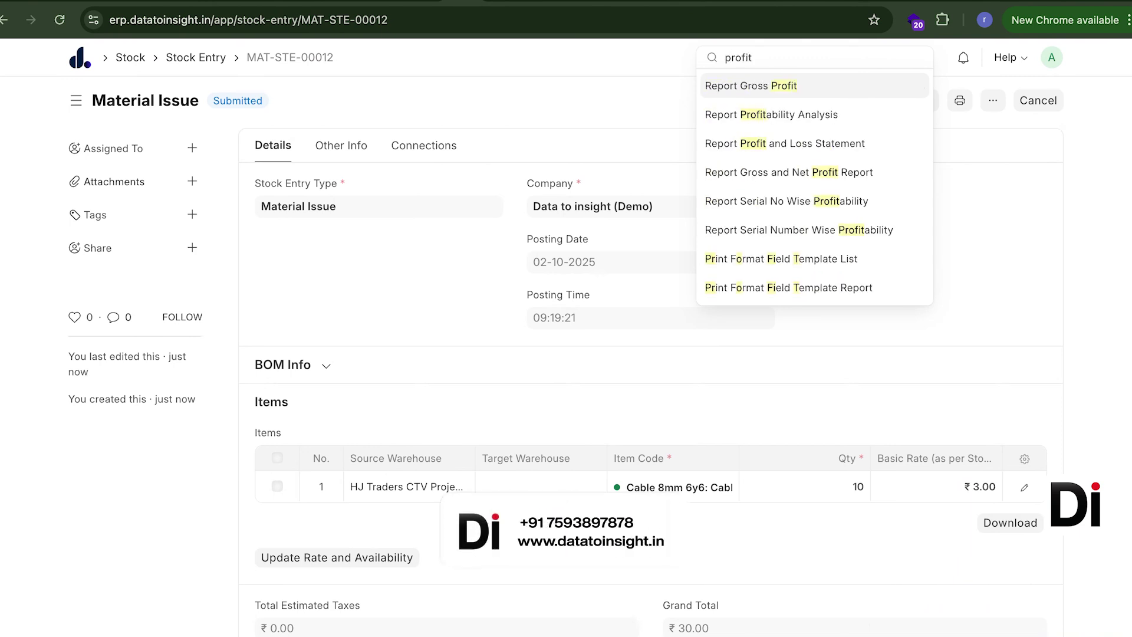
pyautogui.click(777, 140)
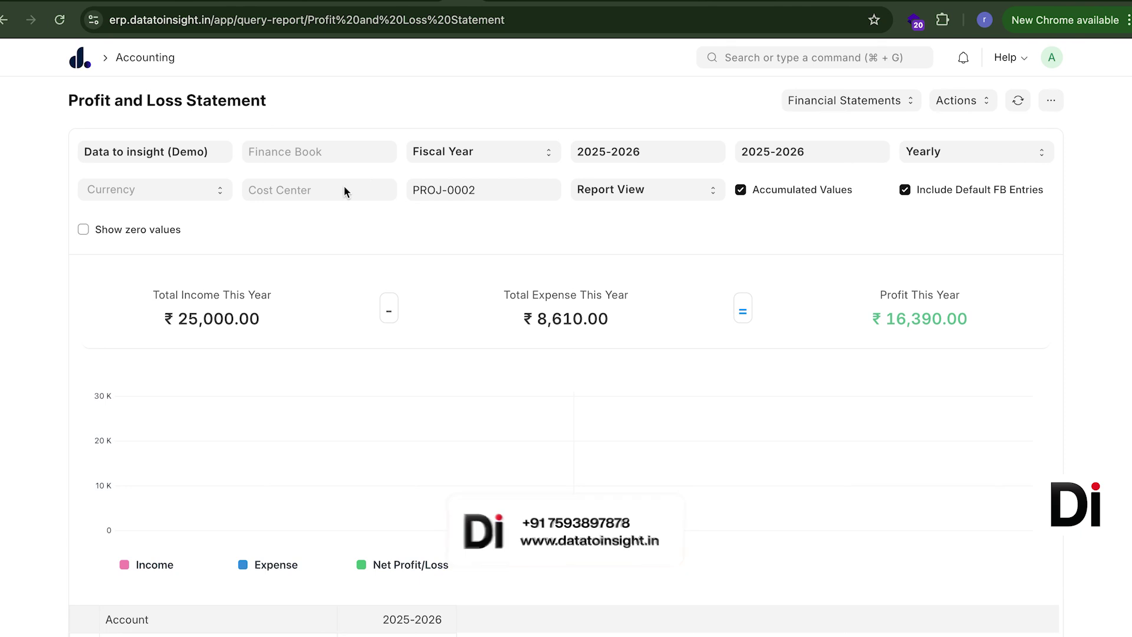
# Step: Filter the Profit and Loss Statement to only HJ Traders CTV Project and review its expense and profit breakdown
pyautogui.click(477, 188)
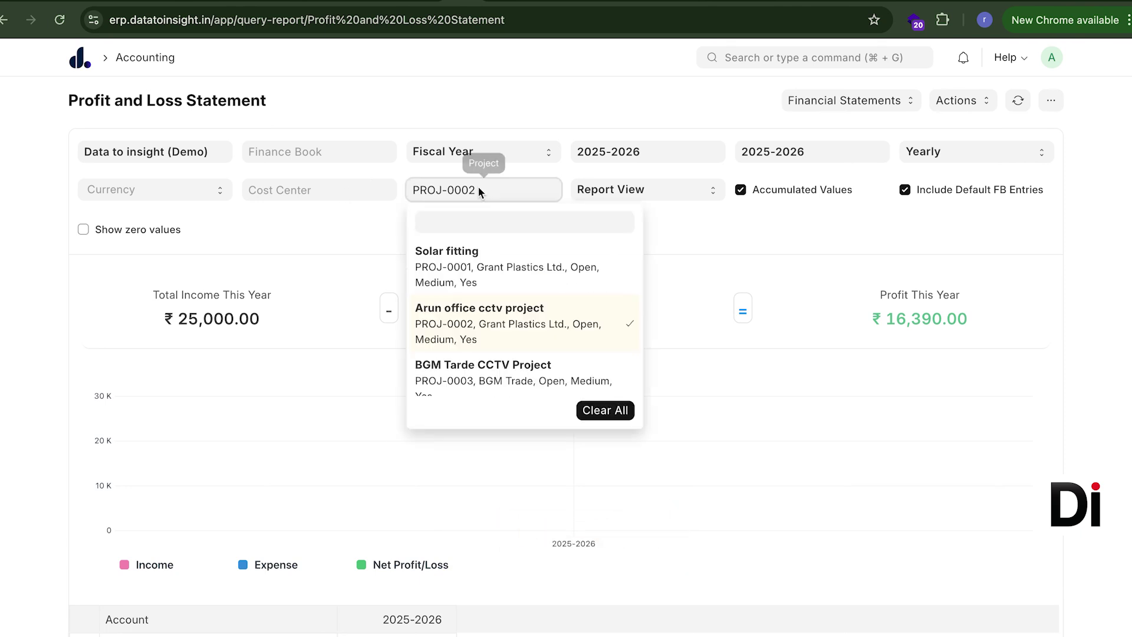
pyautogui.scroll(-1, 475, 303)
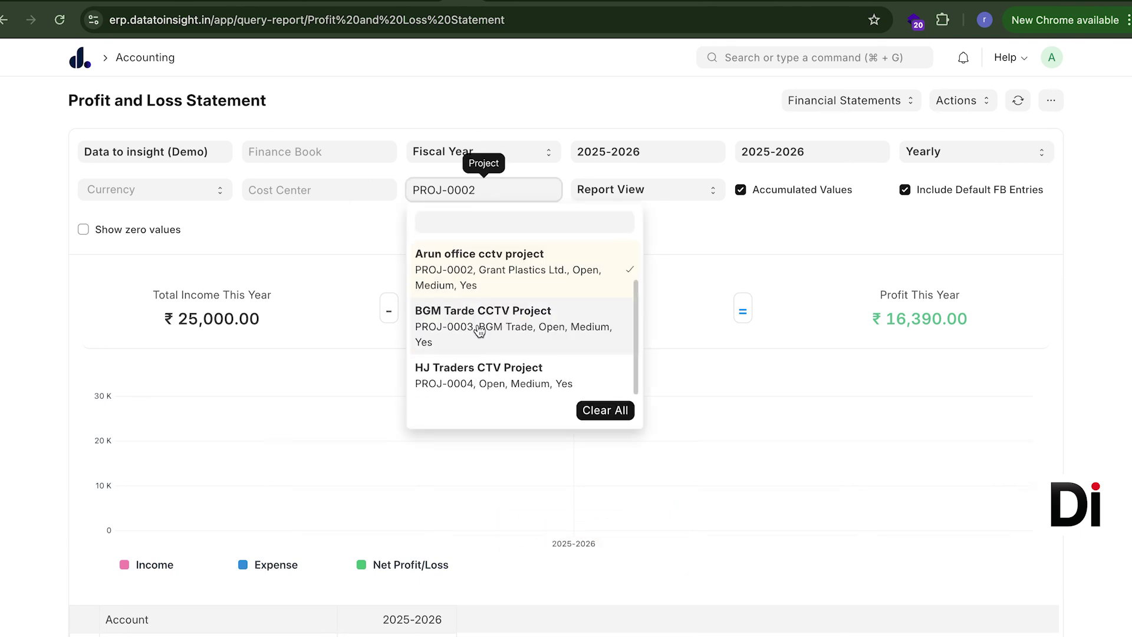
pyautogui.click(472, 371)
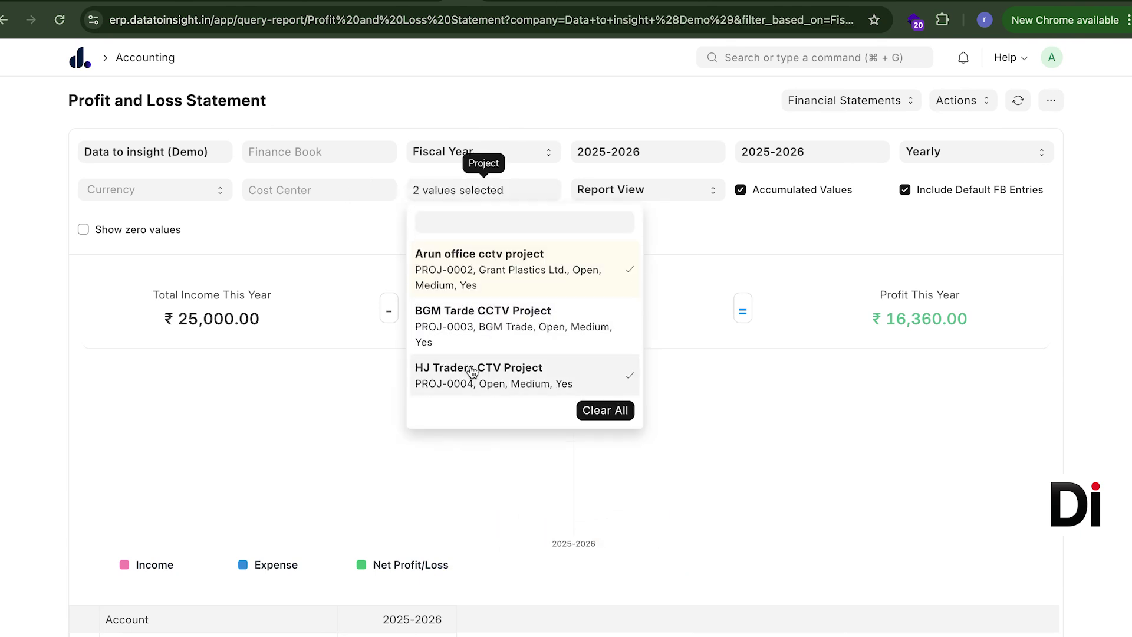
pyautogui.click(264, 242)
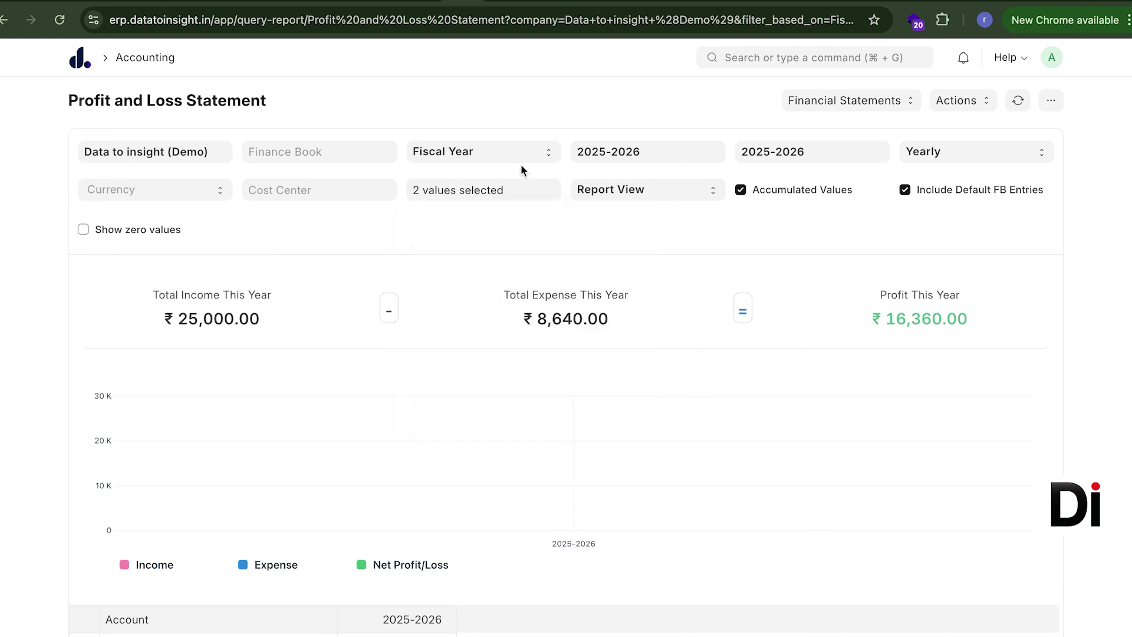
pyautogui.click(491, 191)
pyautogui.click(620, 262)
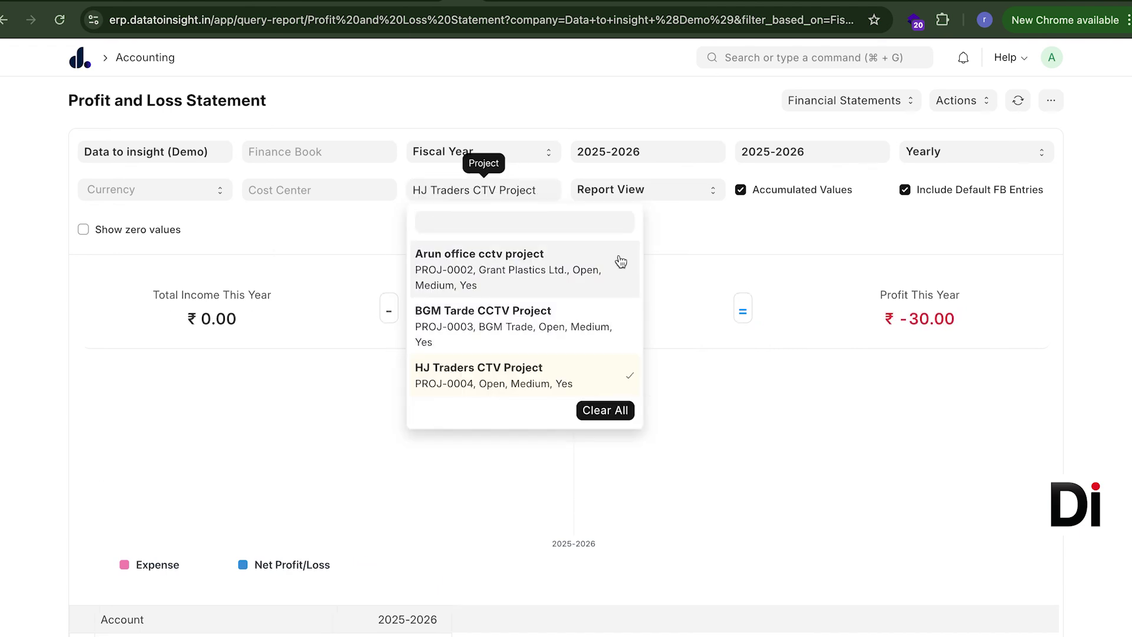
pyautogui.click(366, 230)
pyautogui.scroll(-4, 609, 302)
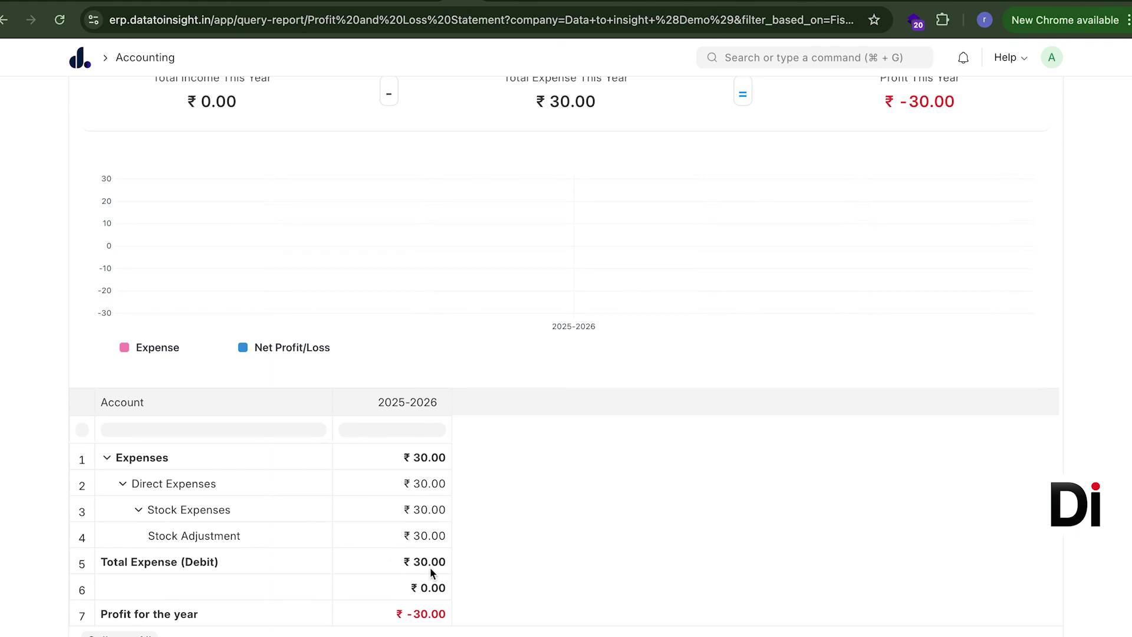
pyautogui.scroll(5, 433, 270)
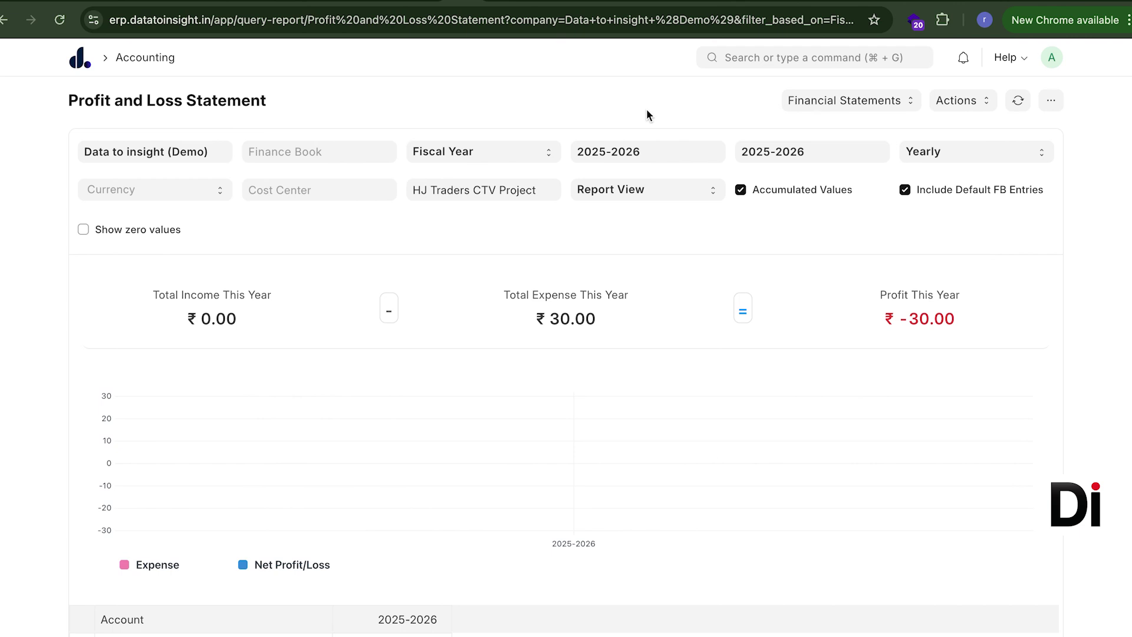
# Step: Start a new sales invoice and set its customer to HJ Trade
pyautogui.click(758, 56)
pyautogui.write('i')
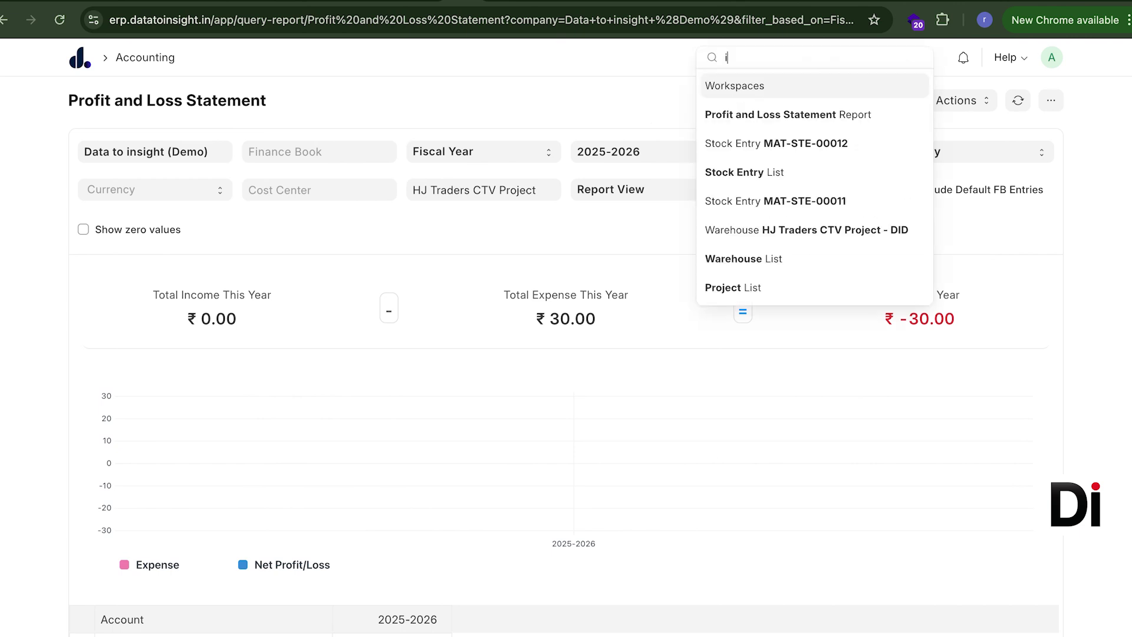
pyautogui.write('nv')
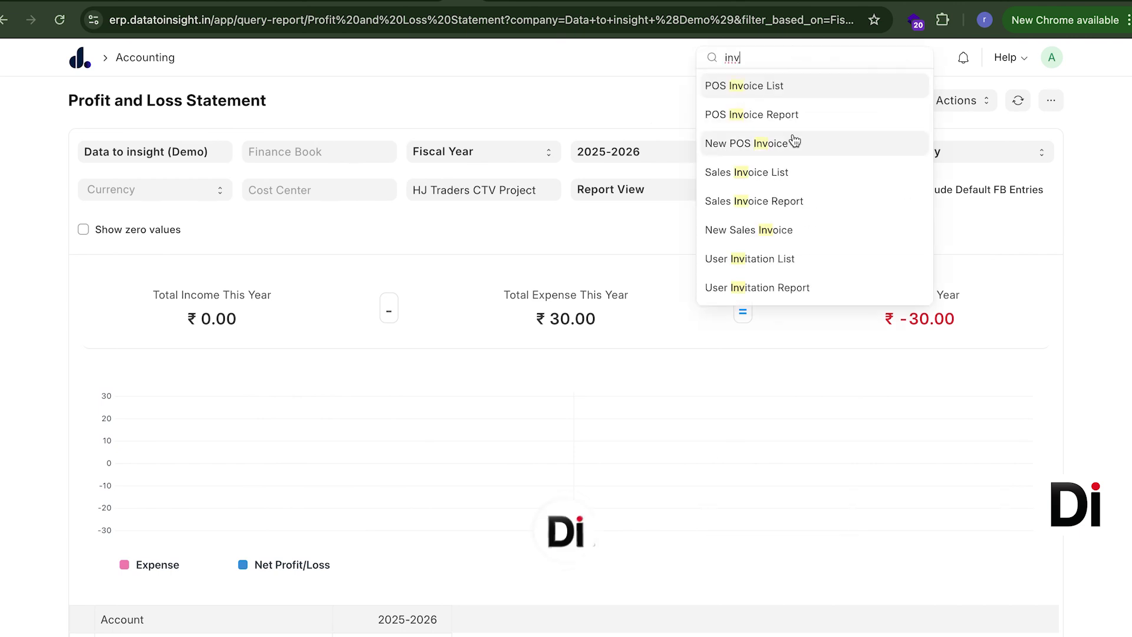
pyautogui.click(773, 228)
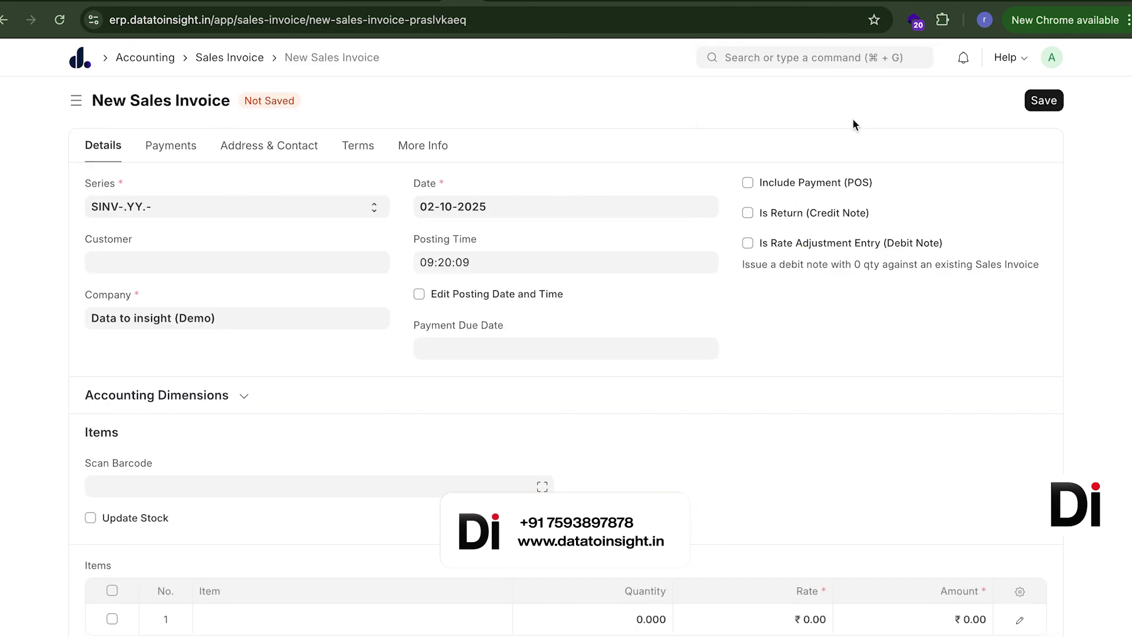
pyautogui.click(205, 258)
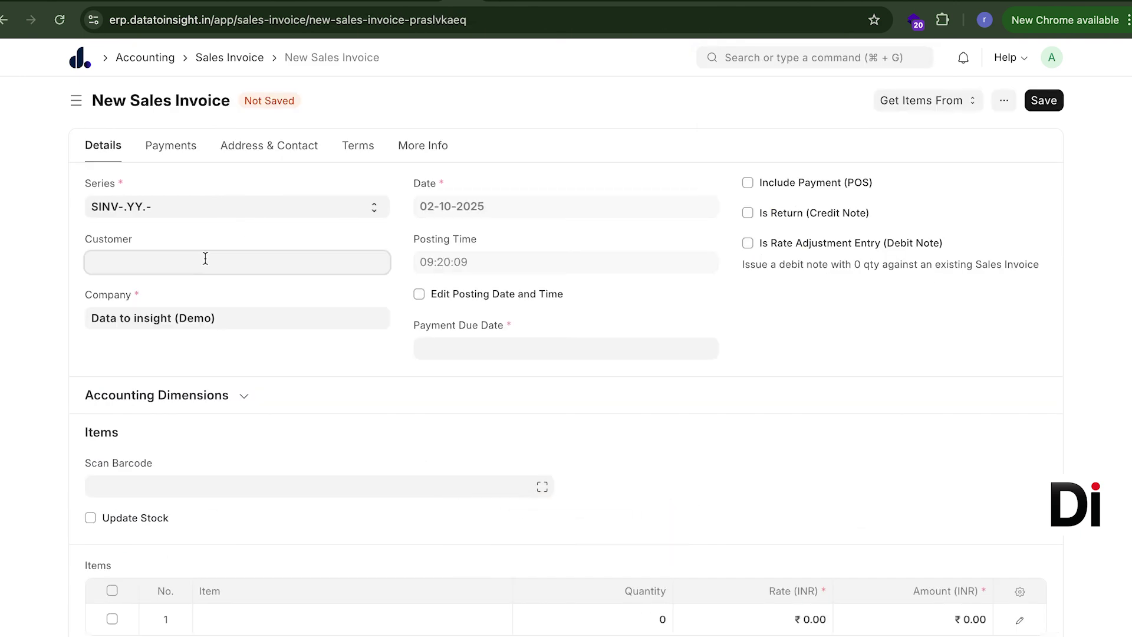
pyautogui.write('hj')
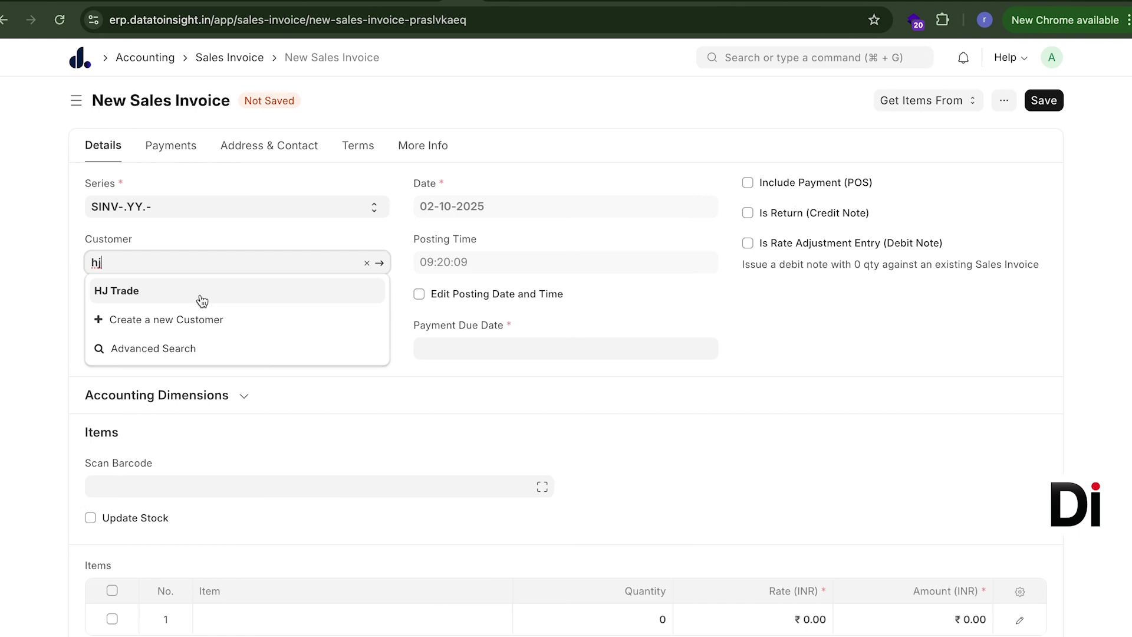
pyautogui.click(202, 300)
# Step: Add the item Automation project Service to the first row of the sales invoice
pyautogui.scroll(-5, 483, 386)
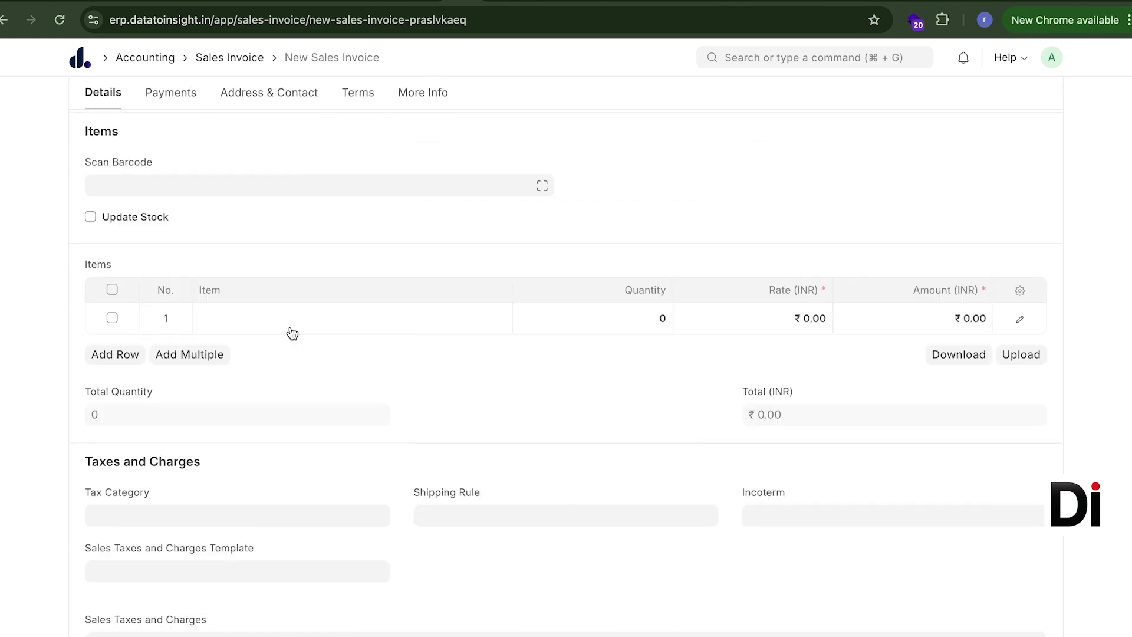
pyautogui.click(291, 327)
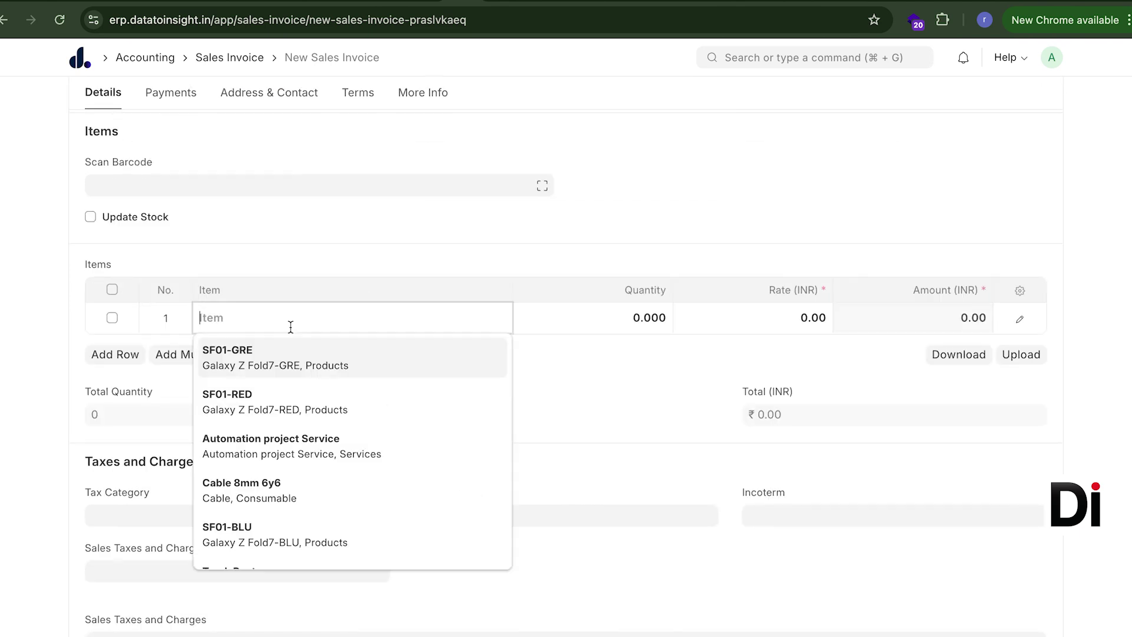
pyautogui.scroll(-3, 286, 468)
pyautogui.scroll(-4, 286, 467)
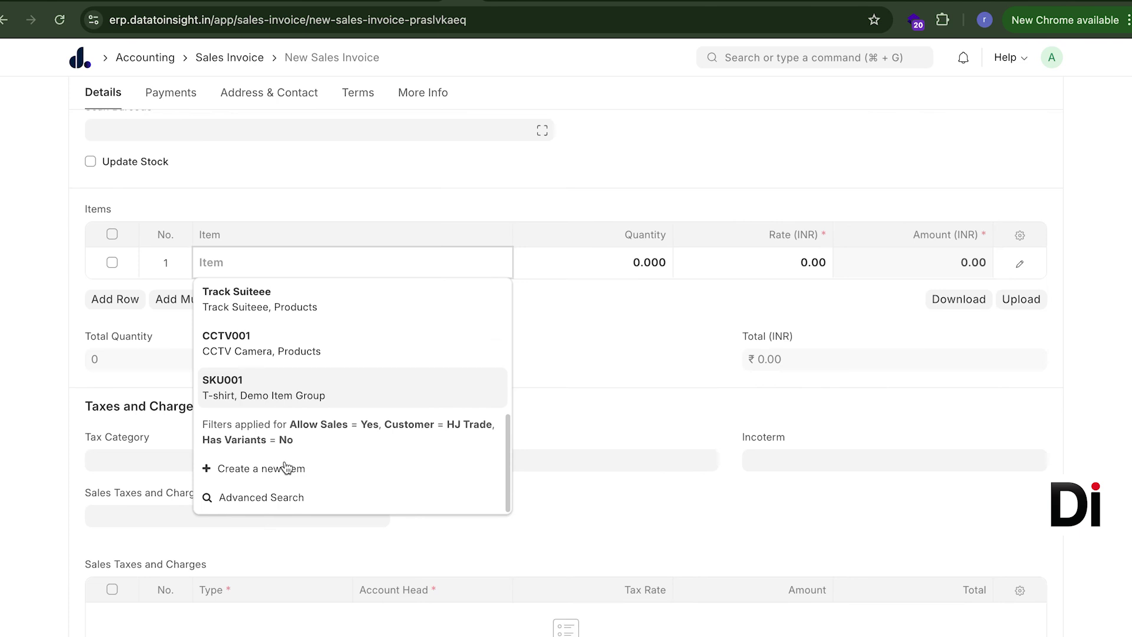
pyautogui.scroll(-1, 287, 468)
pyautogui.write('sev')
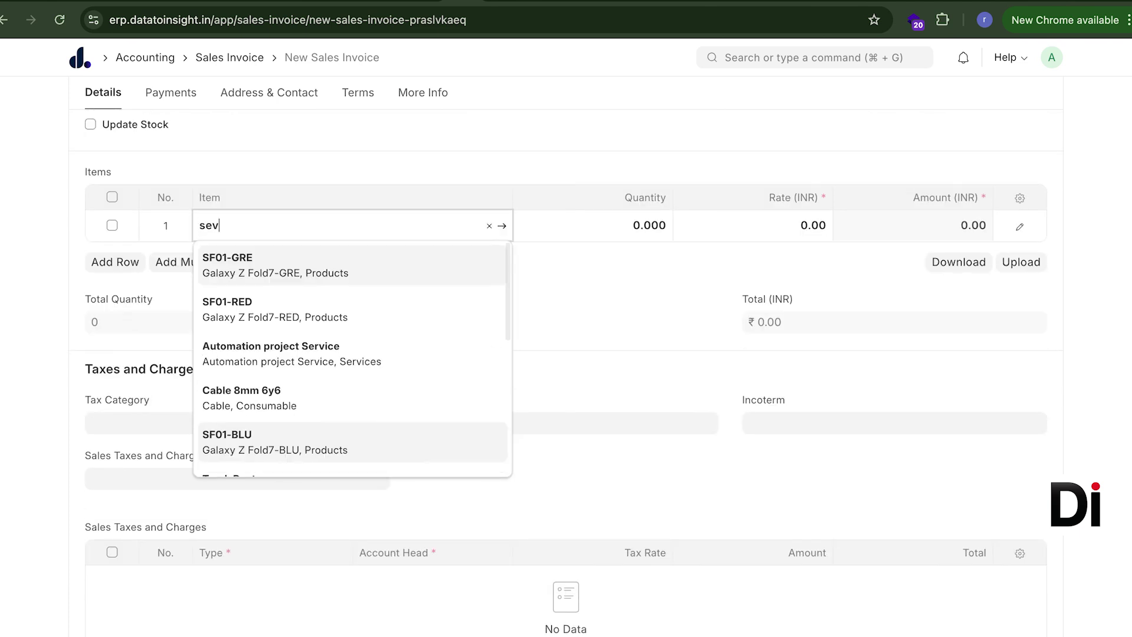
pyautogui.press('BackSpace')
pyautogui.press('BackSpace')
pyautogui.press('BackSpace')
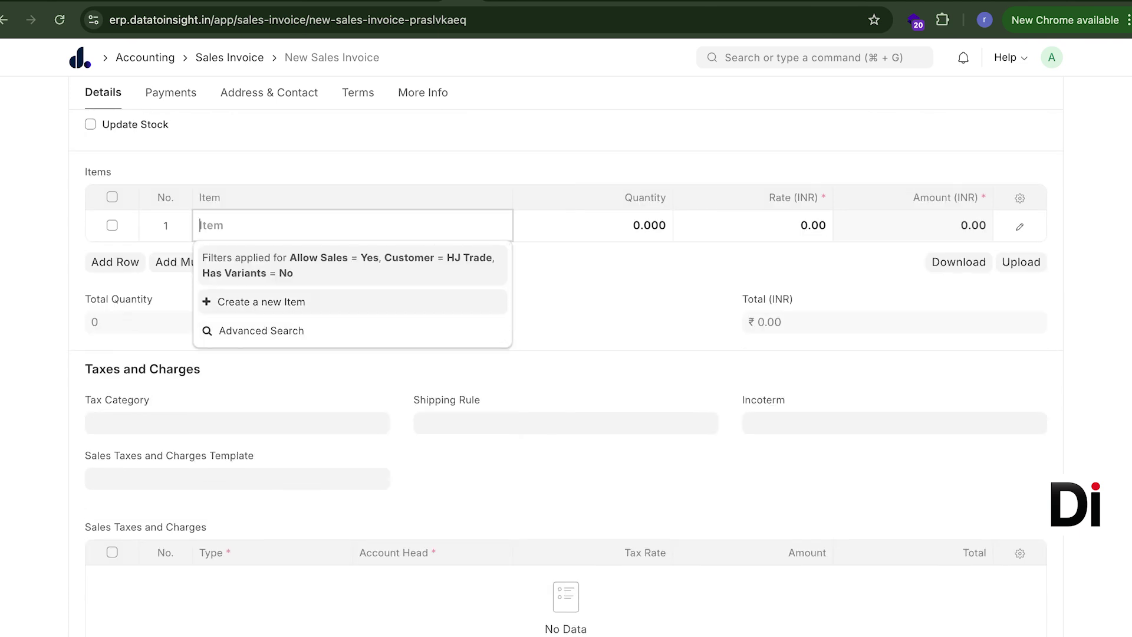
pyautogui.write('pro')
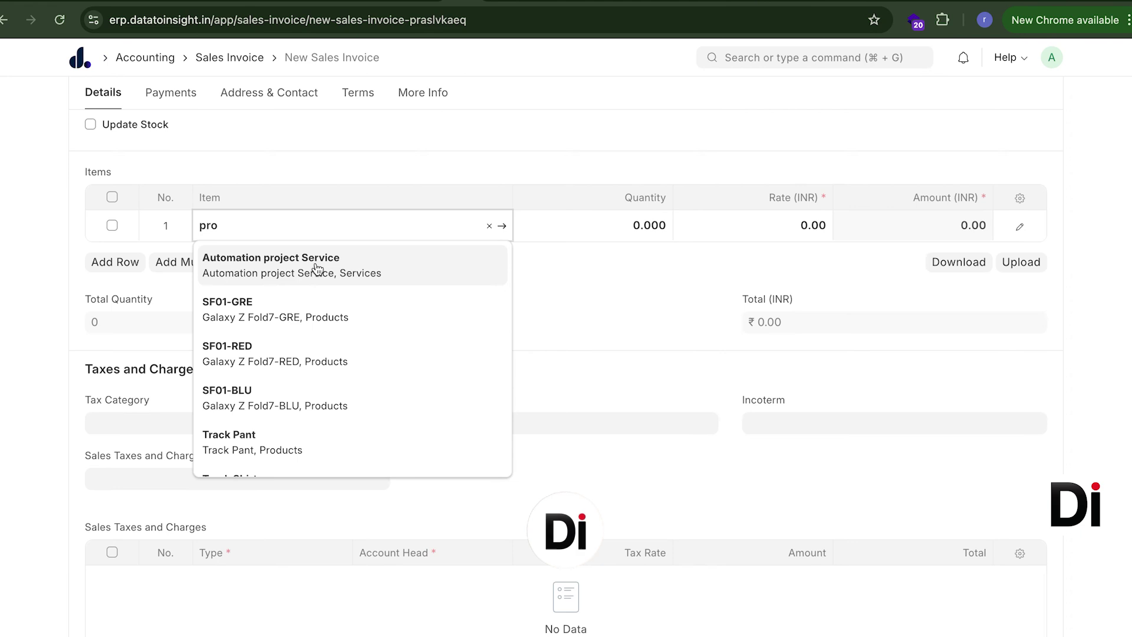
pyautogui.click(317, 269)
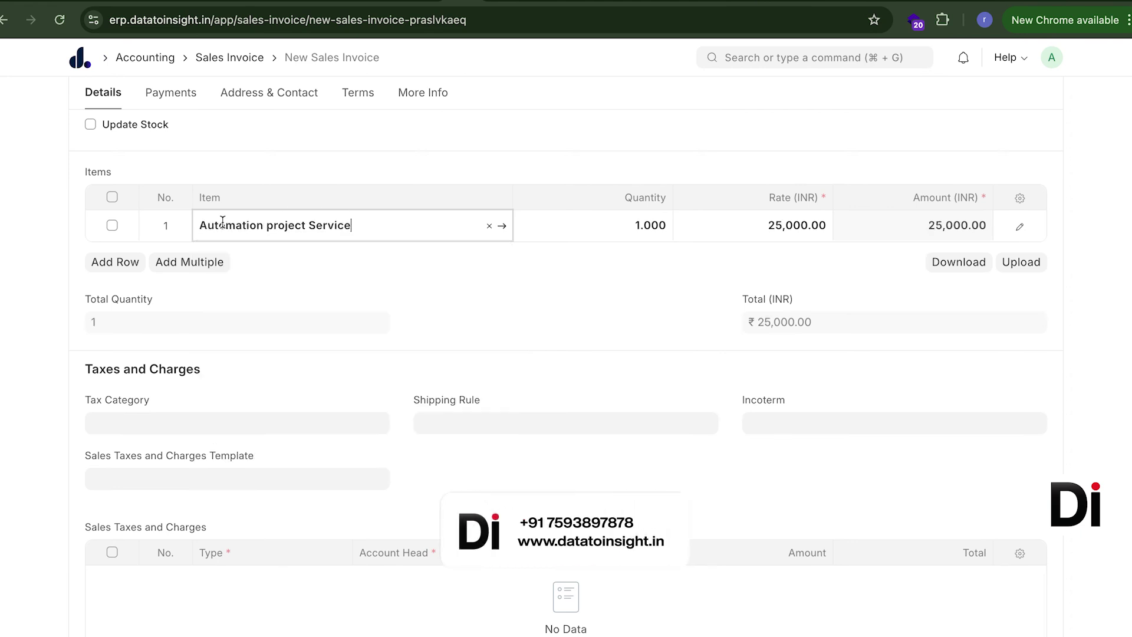
# Step: Set the rate of the Automation project Service row to 10000 INR
pyautogui.click(771, 225)
pyautogui.write('1000')
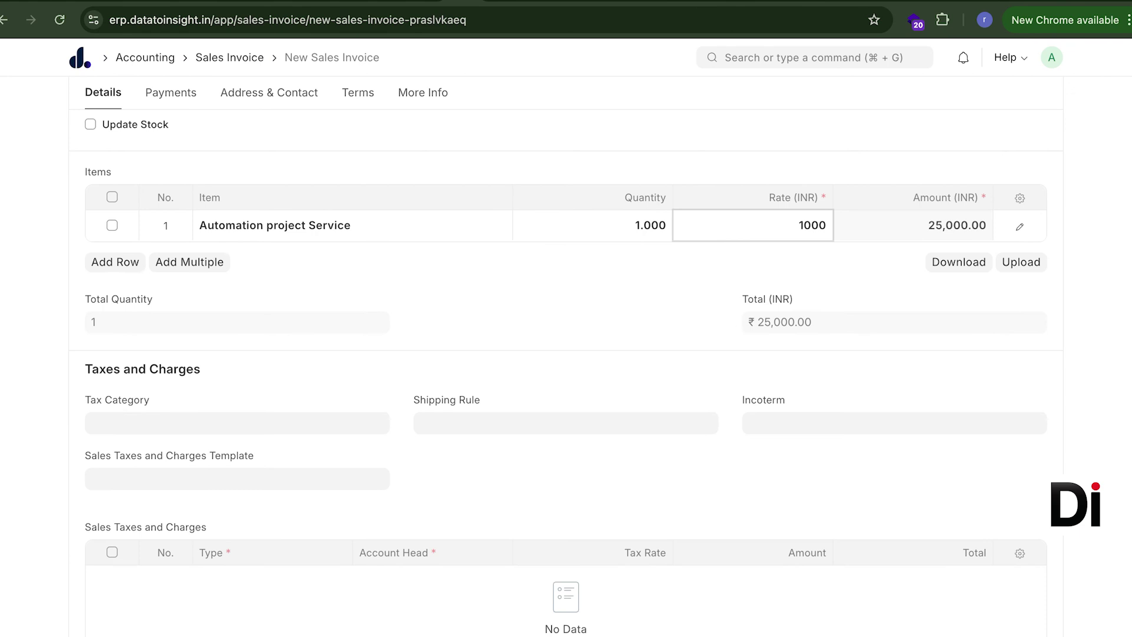
pyautogui.write('0')
pyautogui.click(1060, 162)
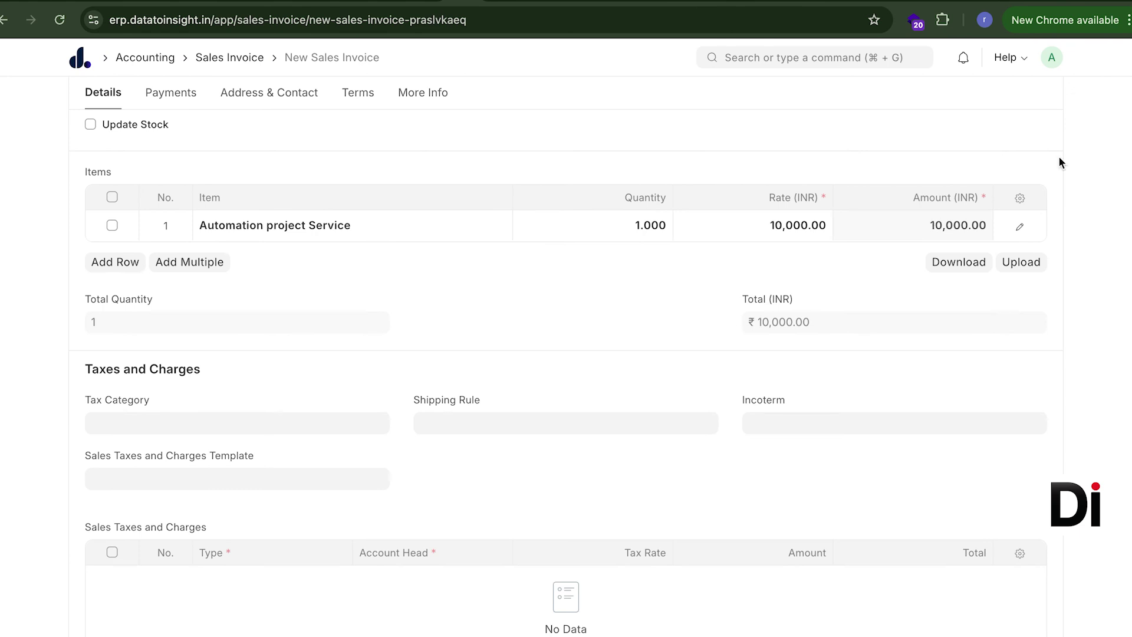
# Step: Assign HJ Traders CTV Project as the sales invoice's project under the accounting dimensions
pyautogui.scroll(2, 164, 225)
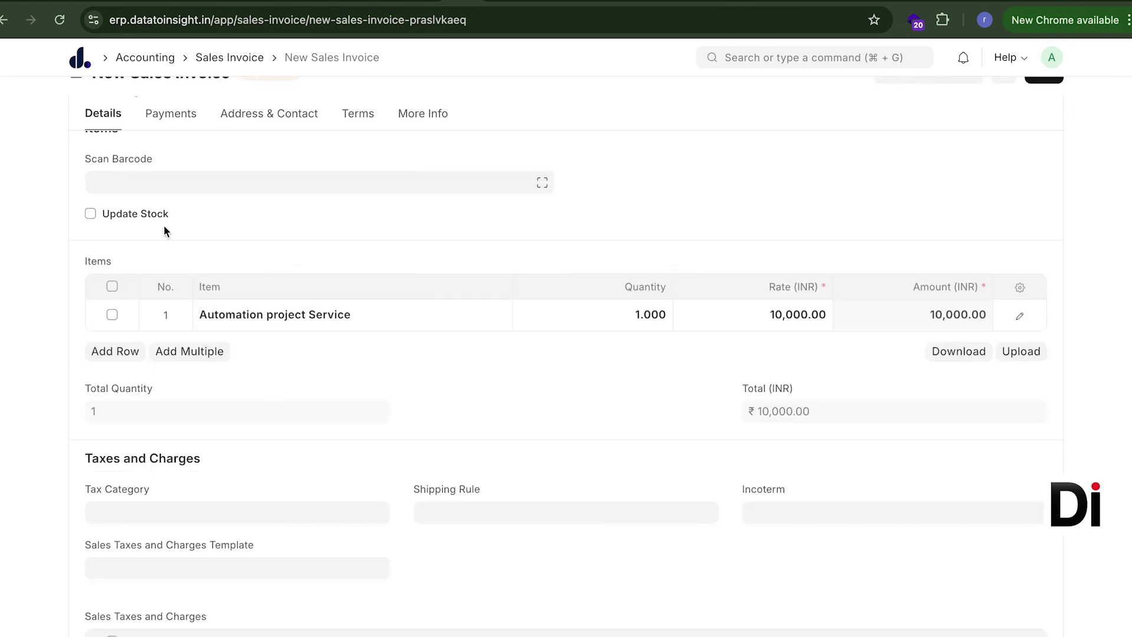
pyautogui.scroll(5, 172, 296)
pyautogui.click(193, 334)
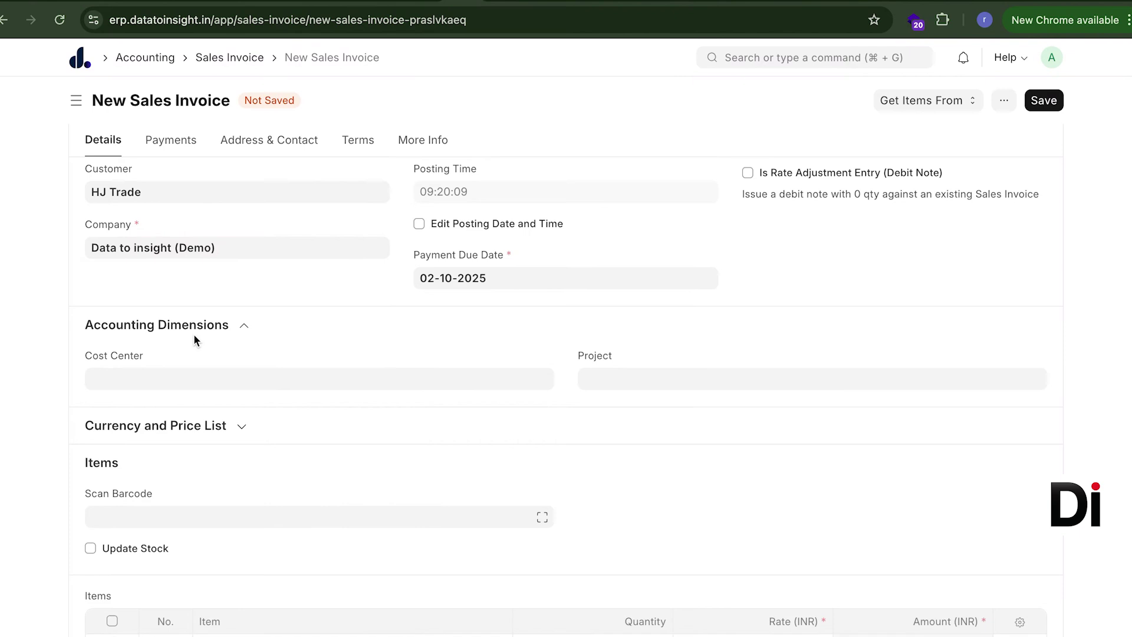
pyautogui.scroll(-3, 629, 205)
pyautogui.click(630, 207)
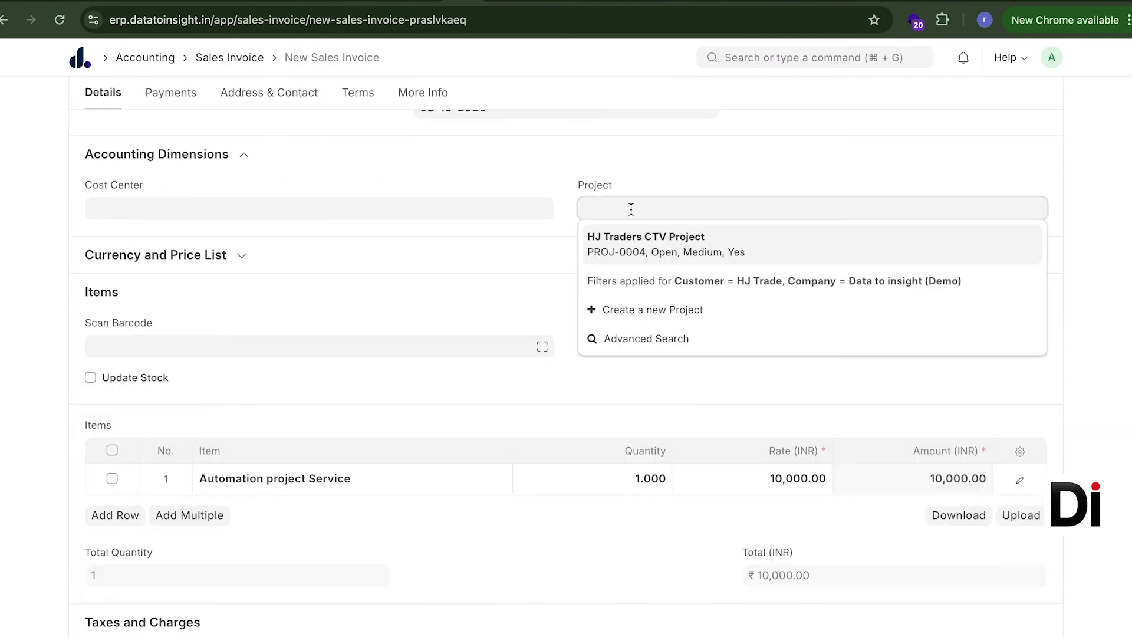
pyautogui.click(649, 242)
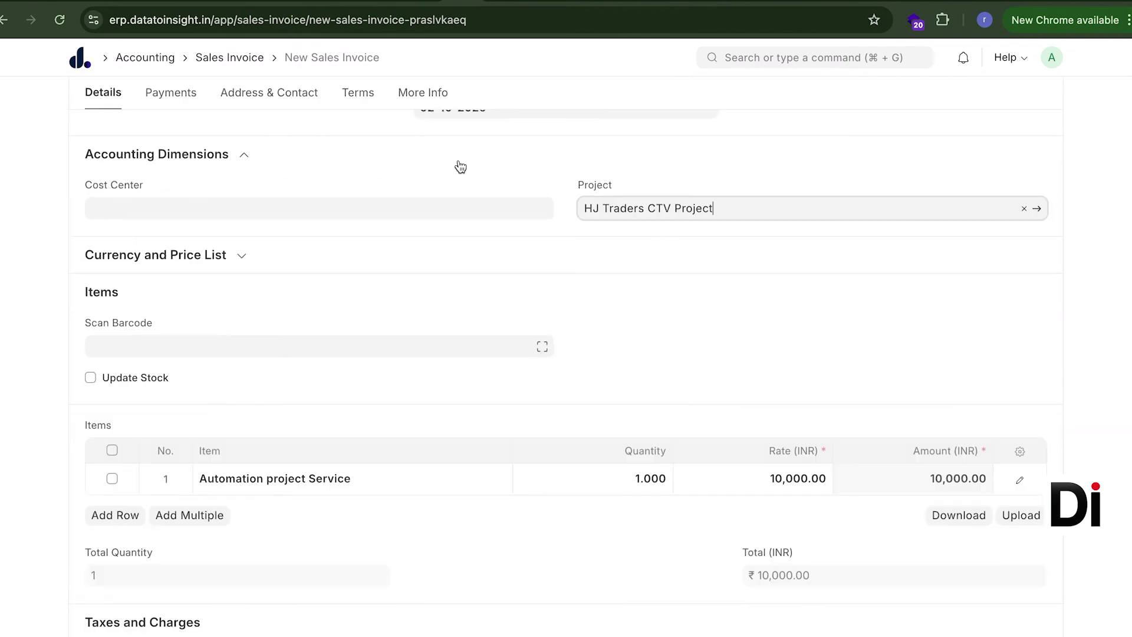
pyautogui.scroll(-4, 636, 404)
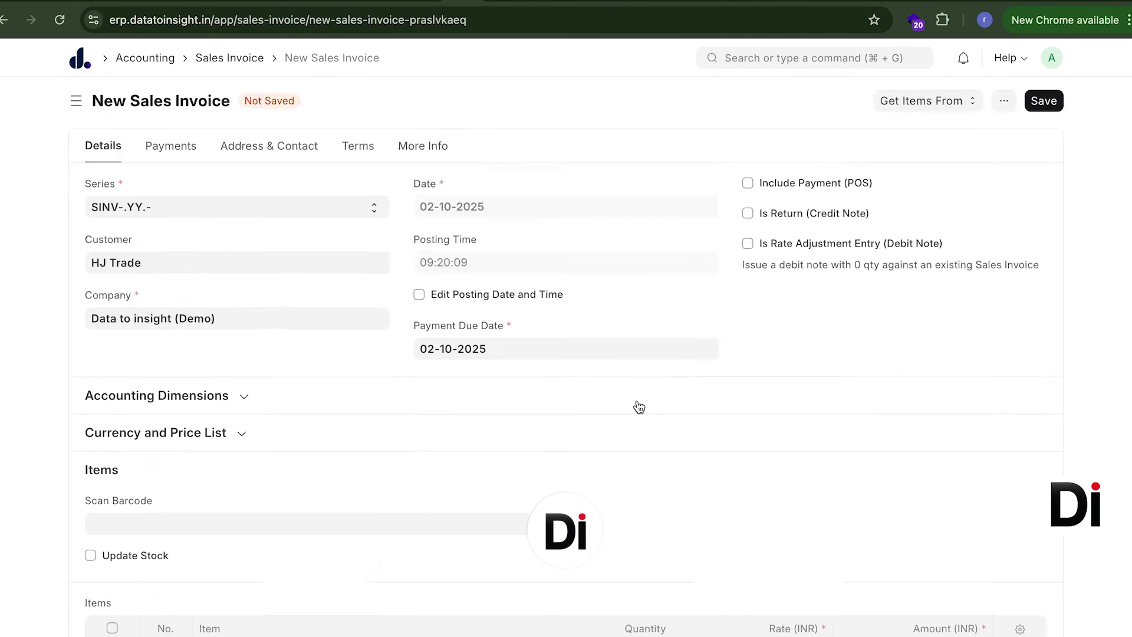
# Step: Save the HJ Trade sales invoice and submit it, confirming the submission
pyautogui.click(1028, 103)
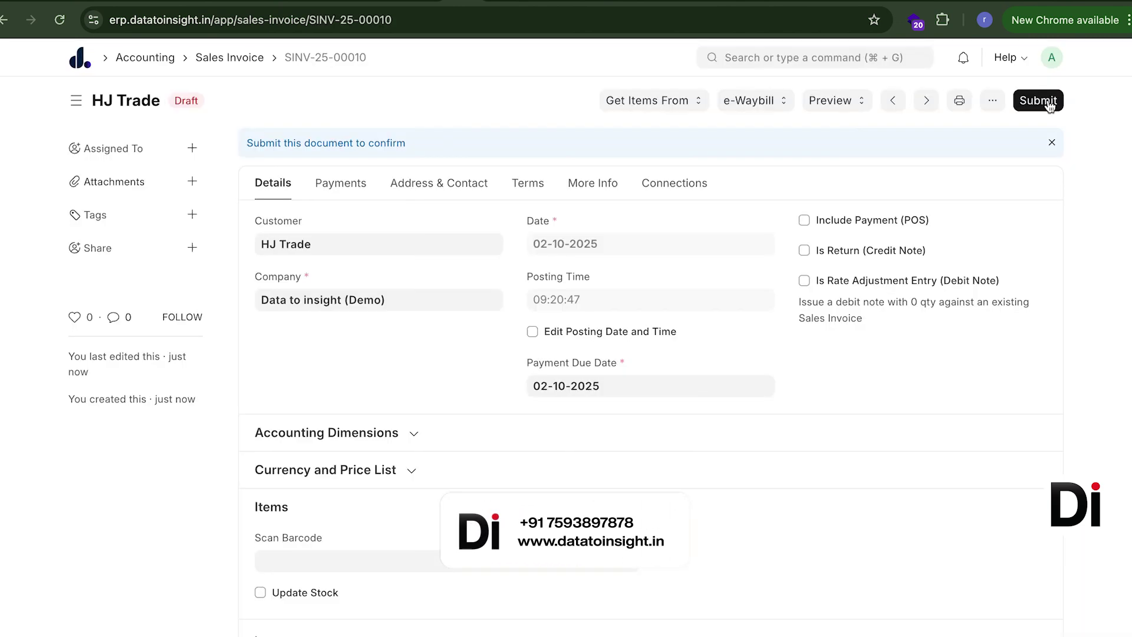
pyautogui.click(1049, 103)
pyautogui.click(761, 181)
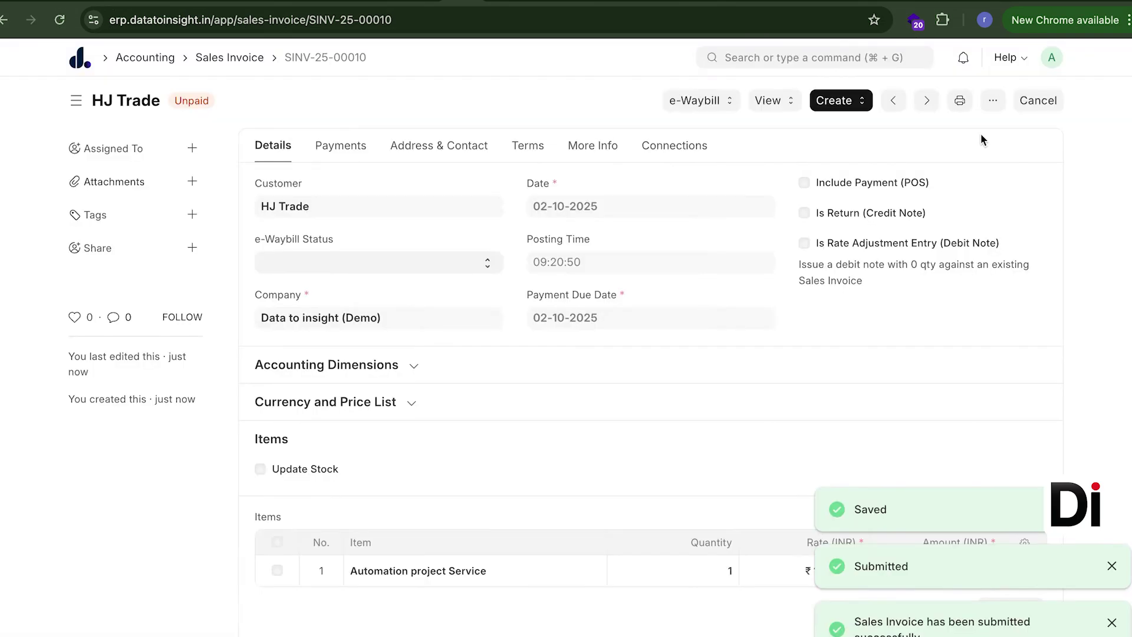
# Step: Search for "profit" and open the Profit and Loss Statement report
pyautogui.click(784, 64)
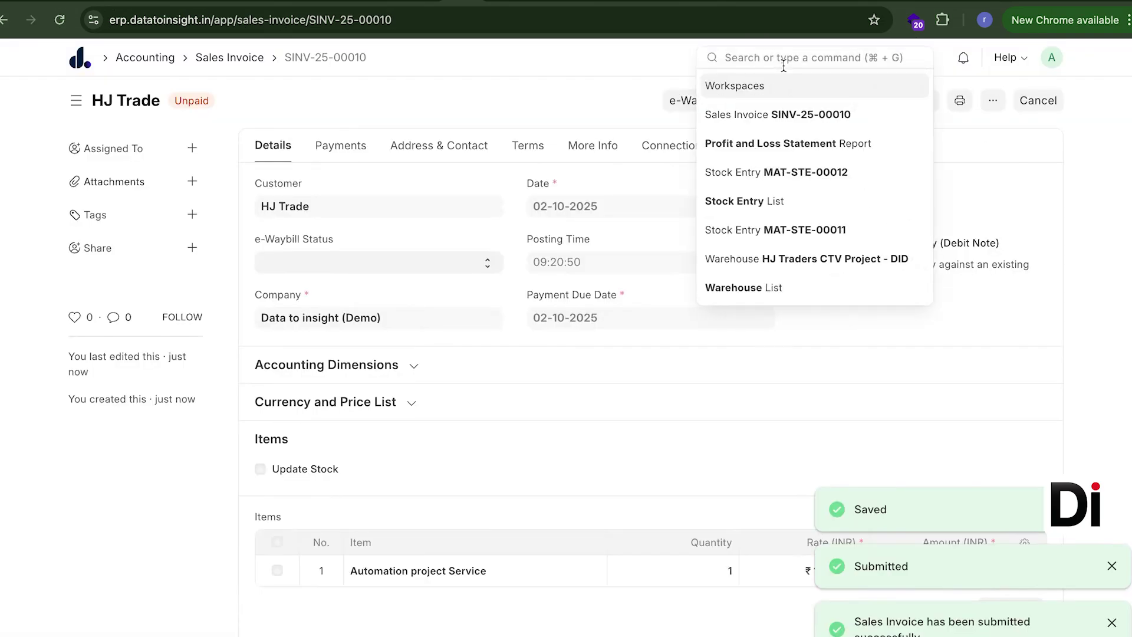
pyautogui.write('profo')
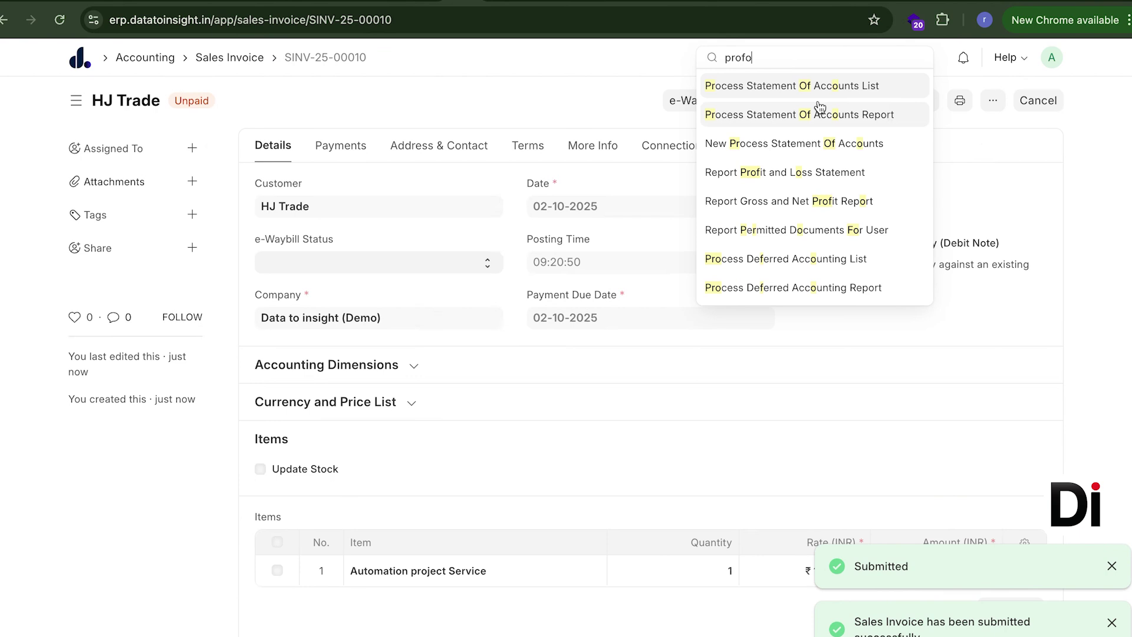
pyautogui.press('BackSpace')
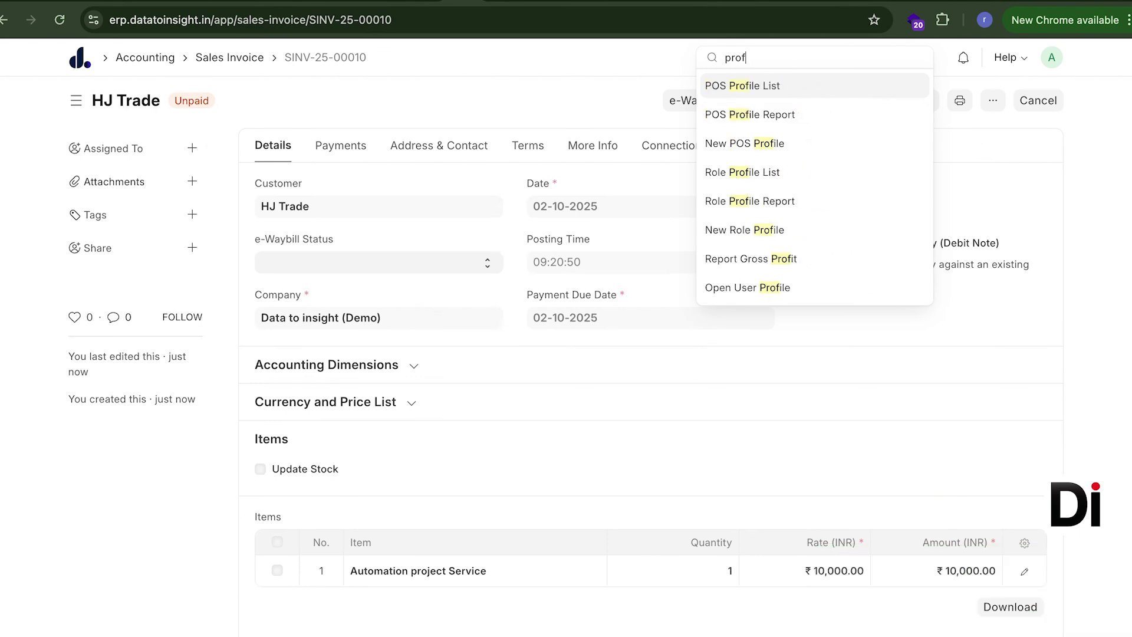
pyautogui.write('it')
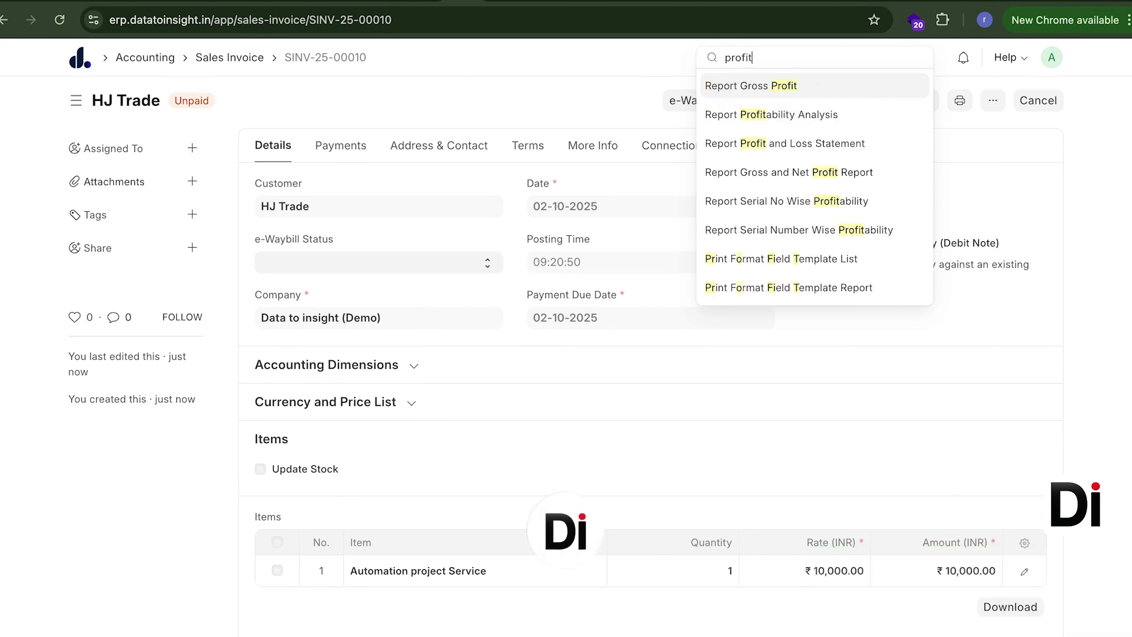
pyautogui.click(843, 146)
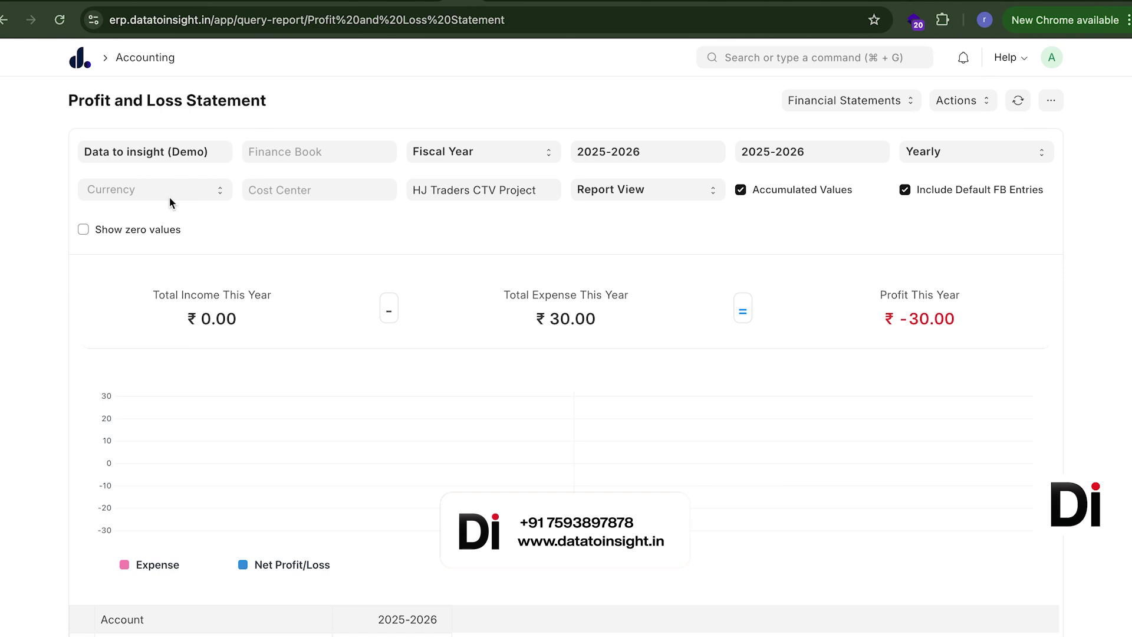
# Step: Check the report's project filter and review the income, expenses and yearly profit of HJ Traders CTV Project
pyautogui.scroll(-5, 482, 299)
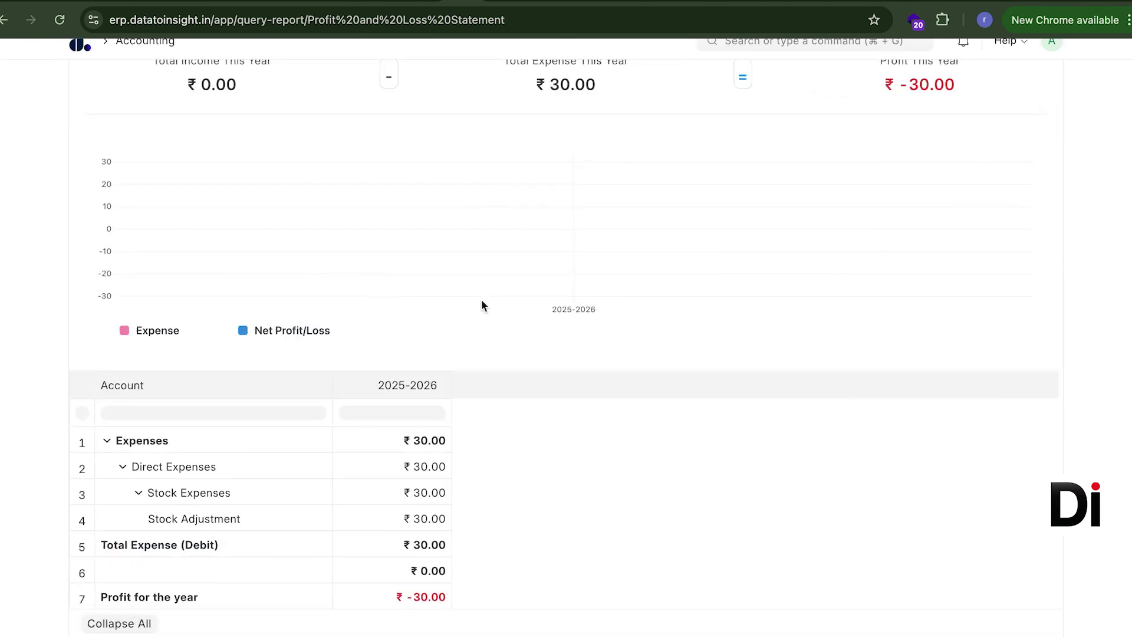
pyautogui.scroll(3, 490, 245)
pyautogui.scroll(2, 490, 245)
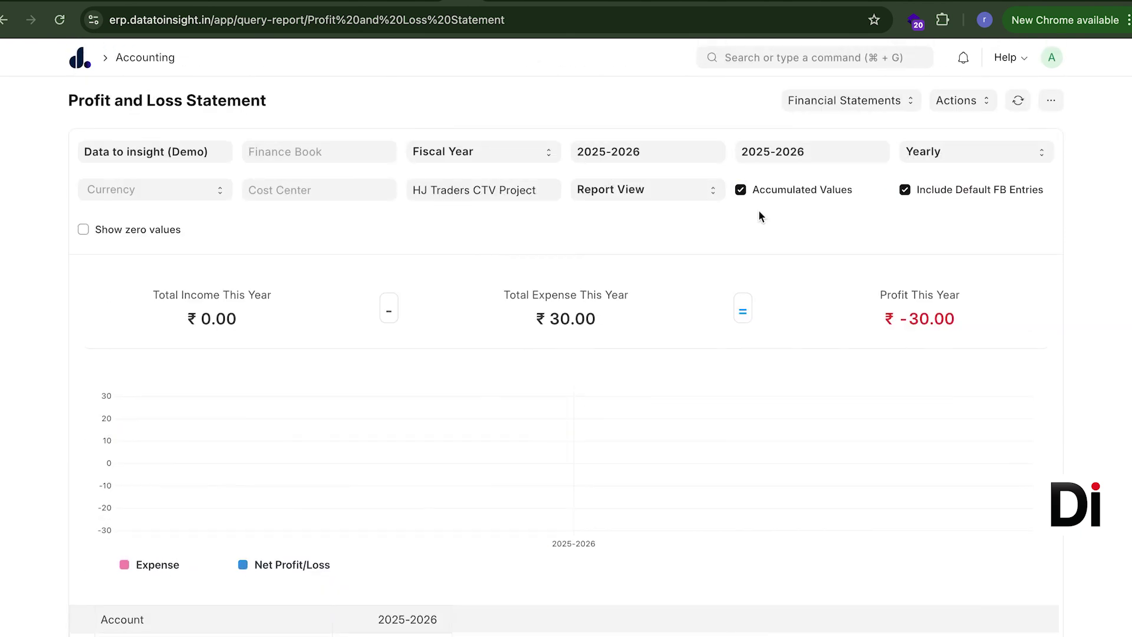
pyautogui.click(508, 188)
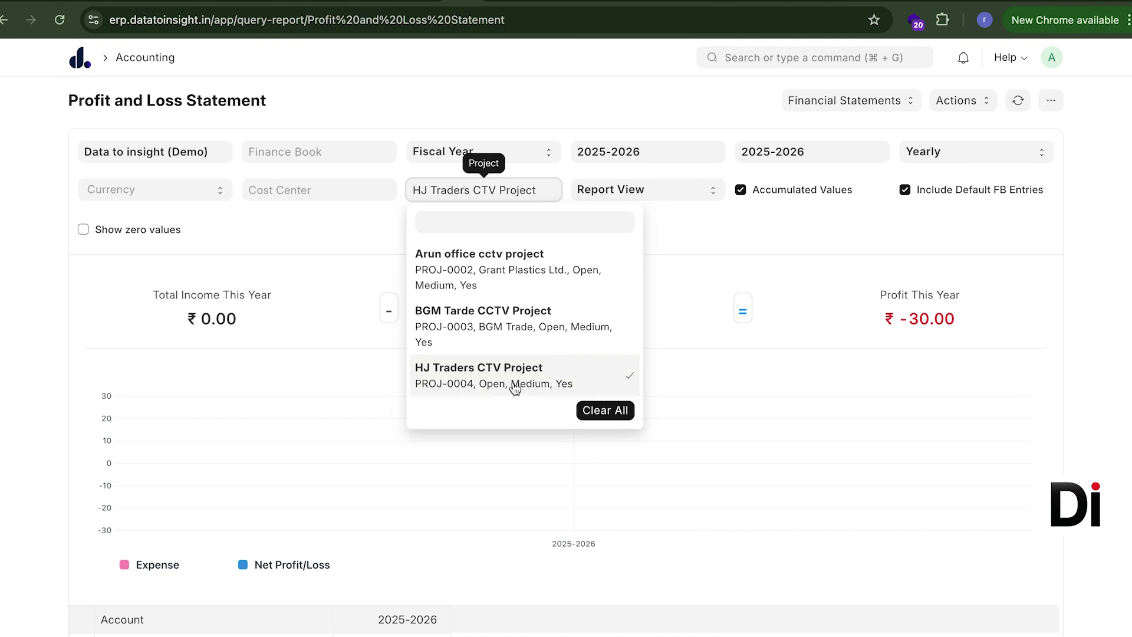
pyautogui.click(328, 232)
pyautogui.scroll(-5, 448, 423)
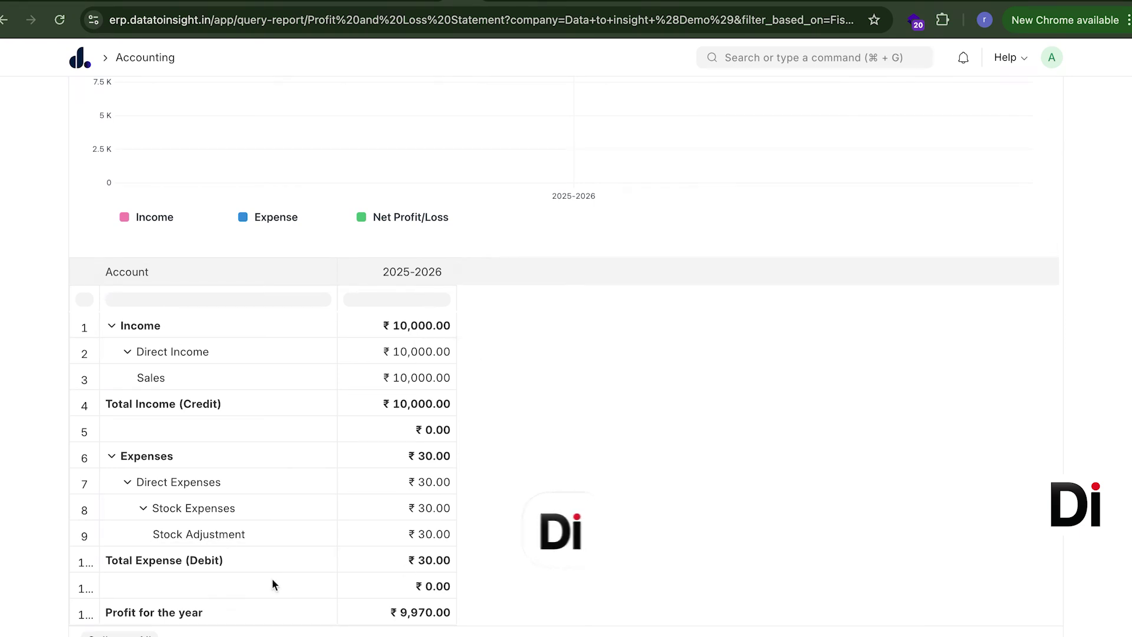
pyautogui.click(248, 561)
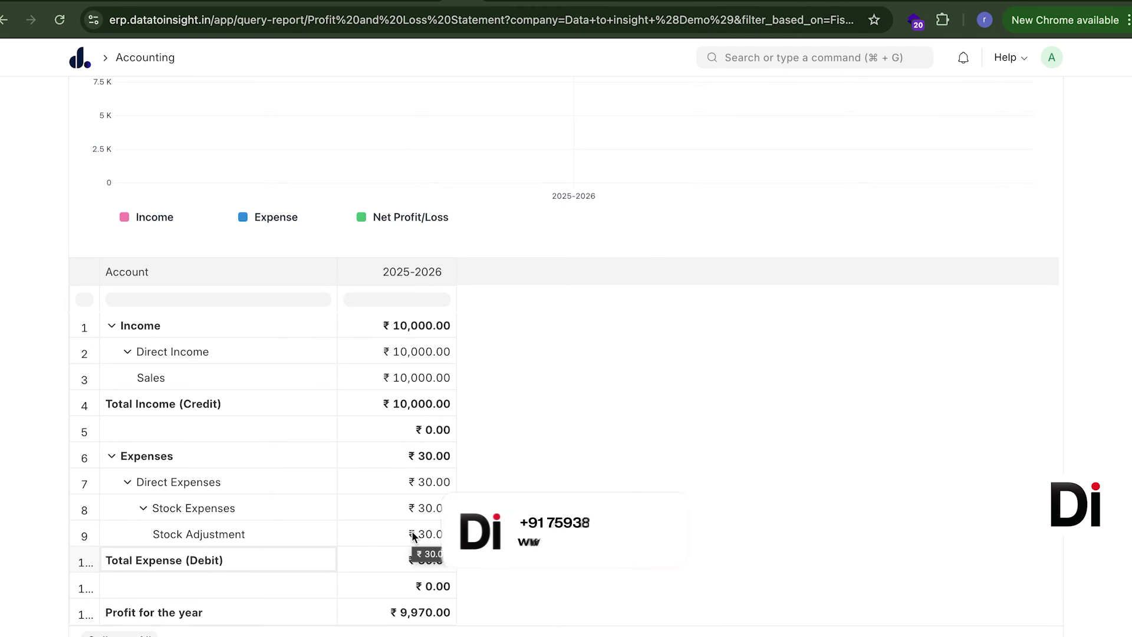
# Step: Search for "stock led" and open the Stock Ledger report
pyautogui.click(831, 58)
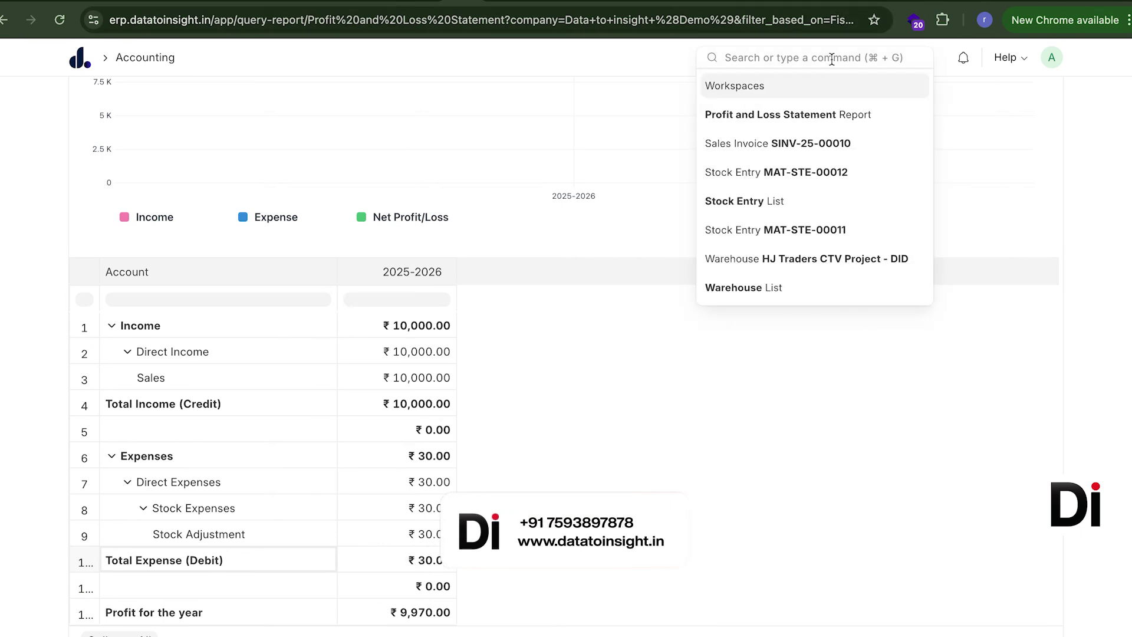
pyautogui.write('stock')
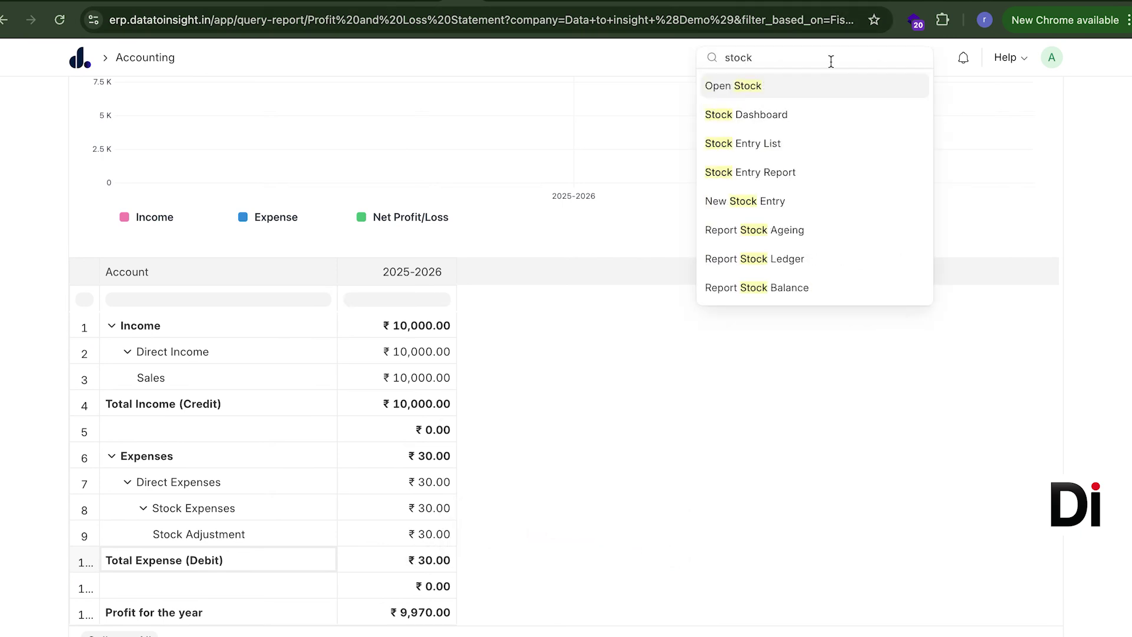
pyautogui.write(' l')
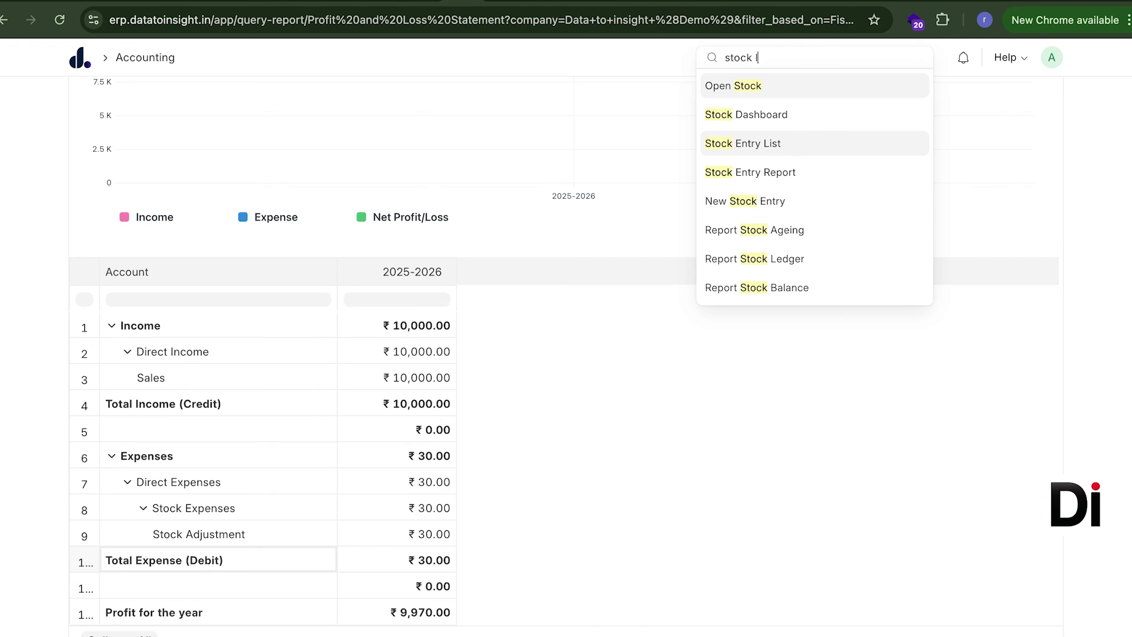
pyautogui.write('ed')
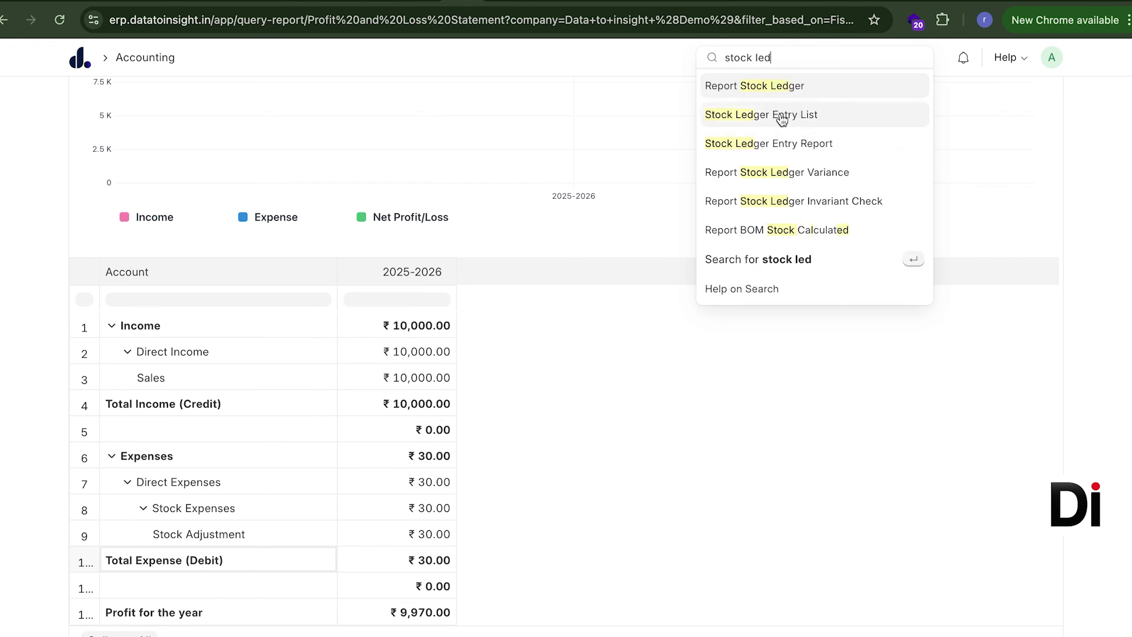
pyautogui.click(766, 96)
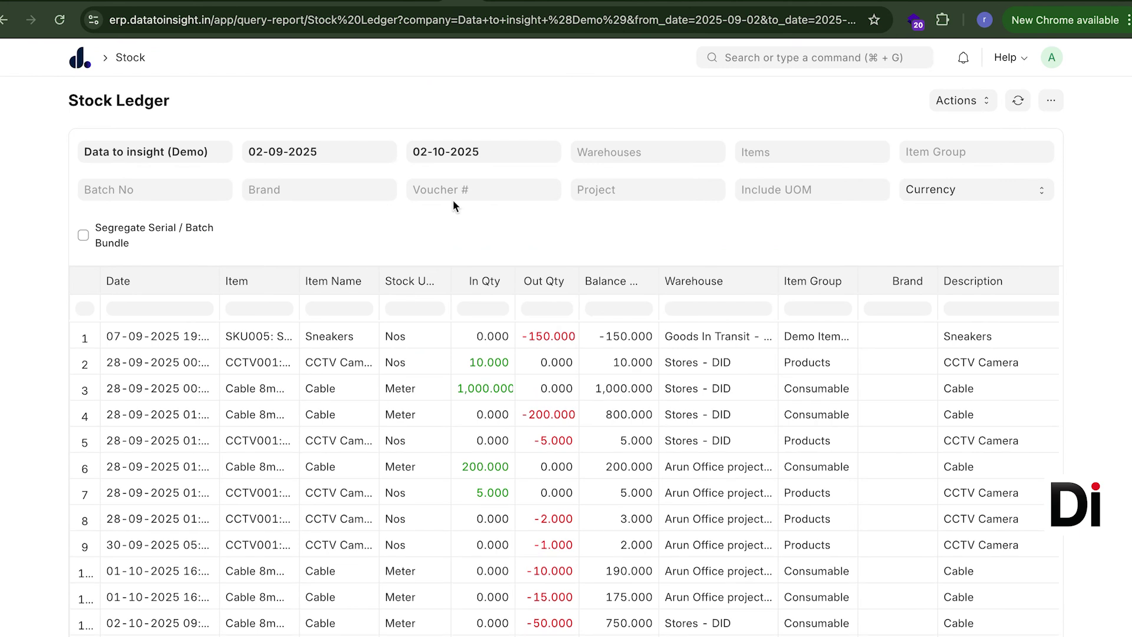
# Step: Filter the Stock Ledger by the warehouse HJ Traders CTV Project - DID
pyautogui.click(669, 148)
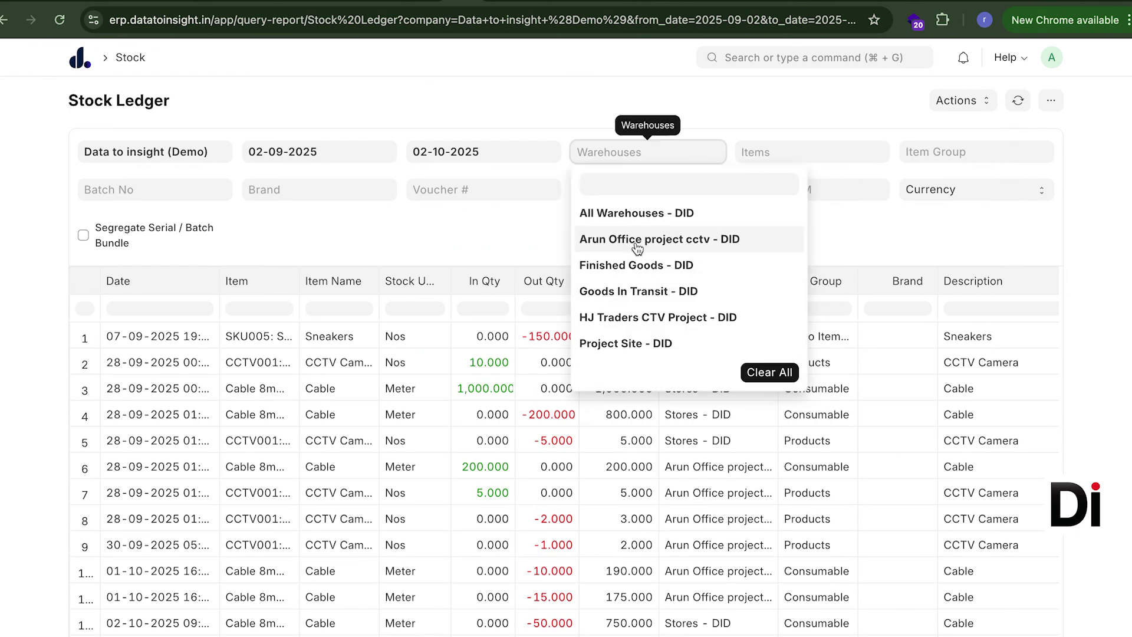
pyautogui.click(632, 319)
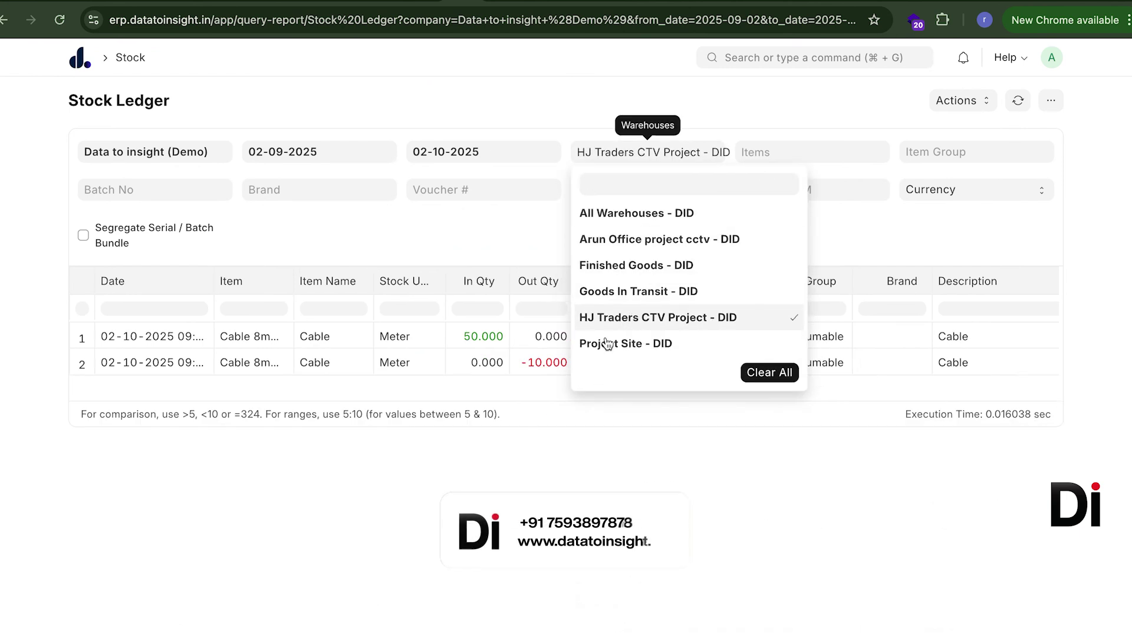
pyautogui.click(508, 343)
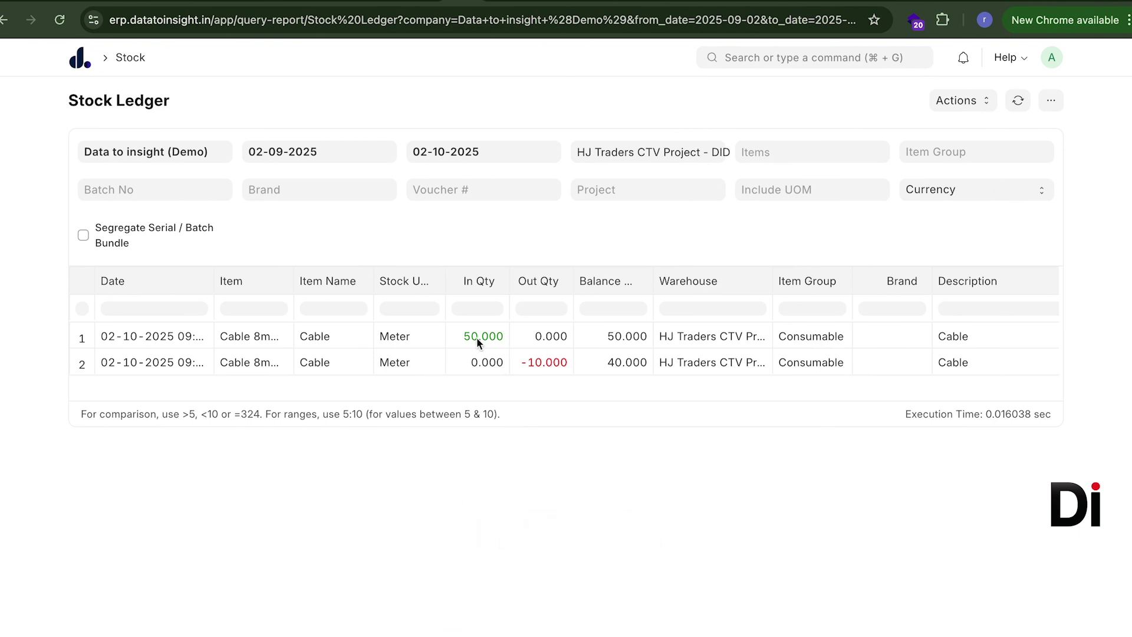
# Step: Examine the cable entries' quantities, valuation rates, balance values, value changes, vouchers and project assignment across the ledger columns
pyautogui.hscroll(3, 690, 358)
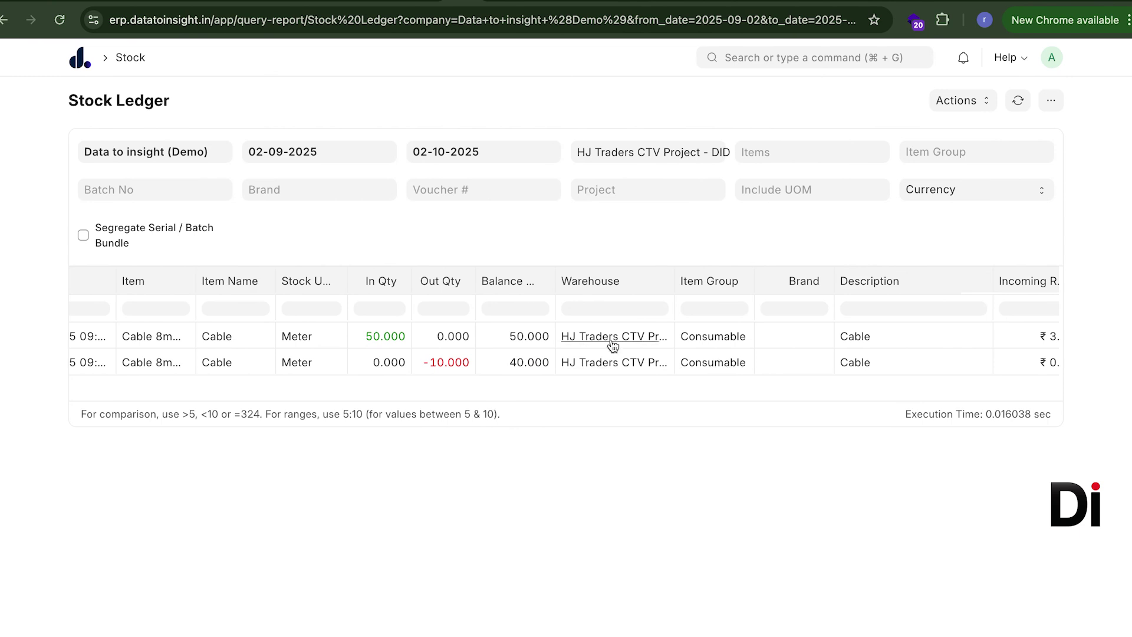
pyautogui.hscroll(3, 710, 345)
pyautogui.hscroll(3, 798, 361)
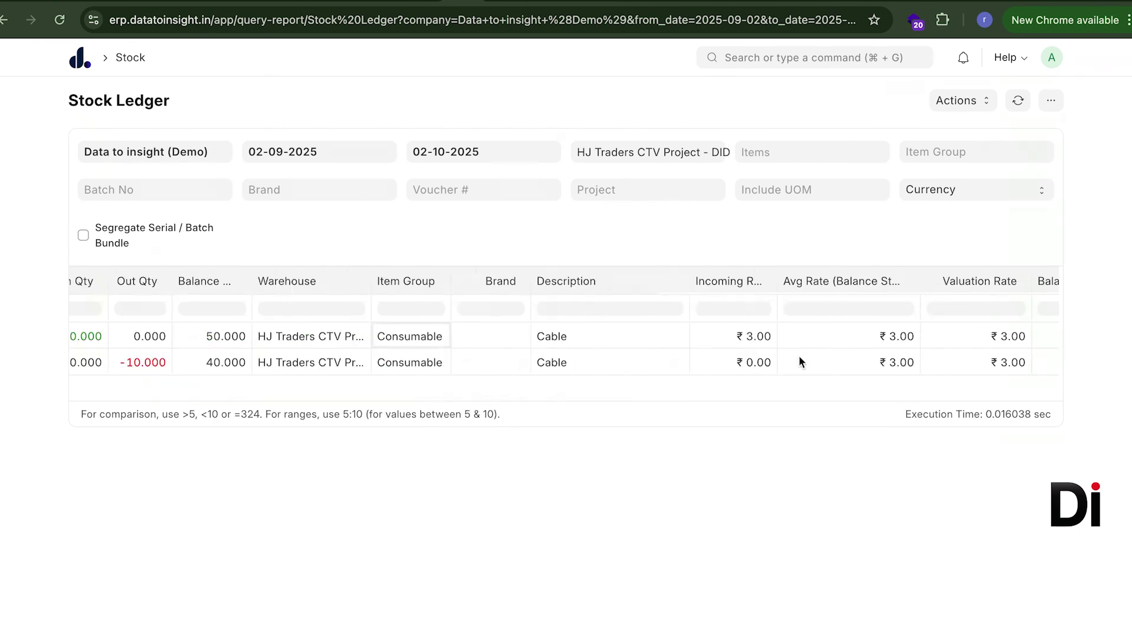
pyautogui.hscroll(3, 796, 361)
pyautogui.hscroll(3, 678, 368)
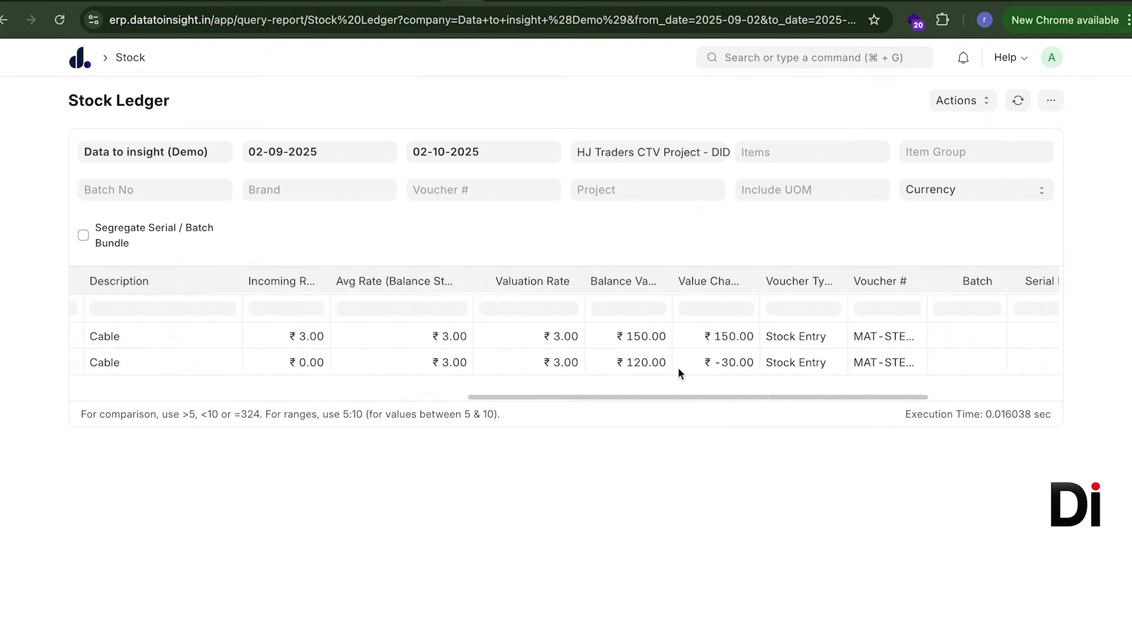
pyautogui.hscroll(3, 766, 361)
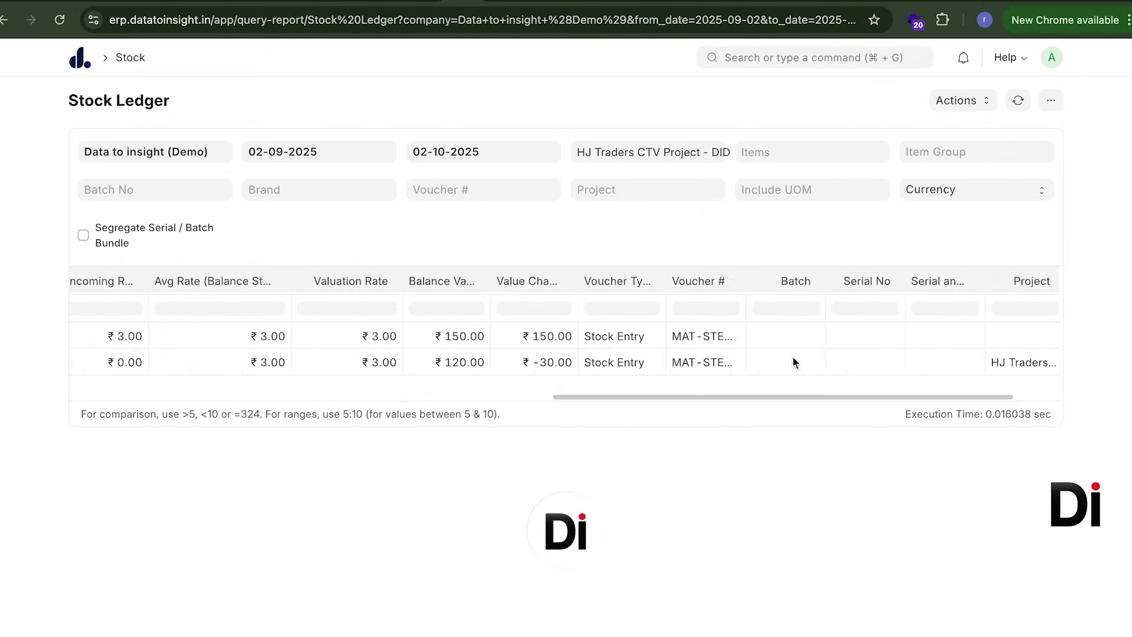
pyautogui.hscroll(3, 814, 360)
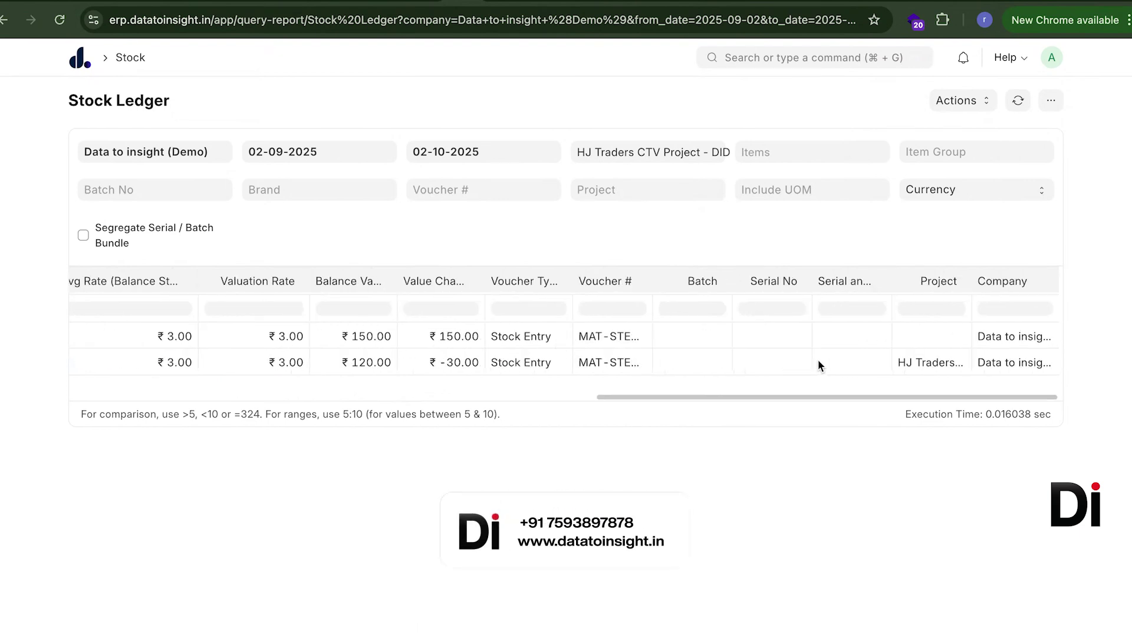
pyautogui.hscroll(-10, 818, 362)
pyautogui.hscroll(-3, 256, 396)
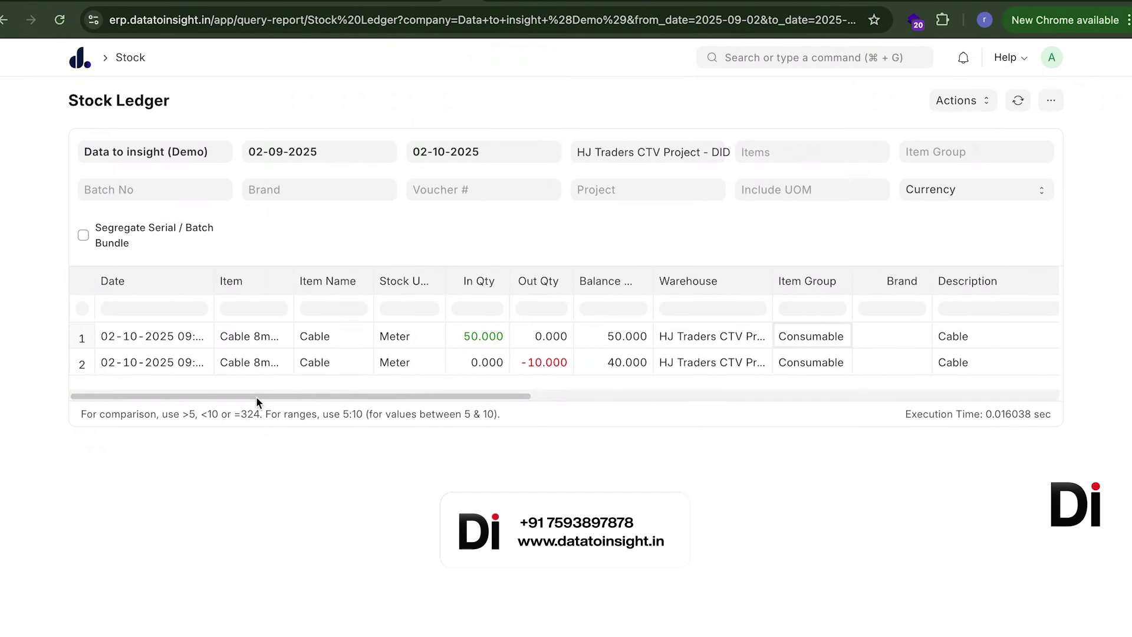